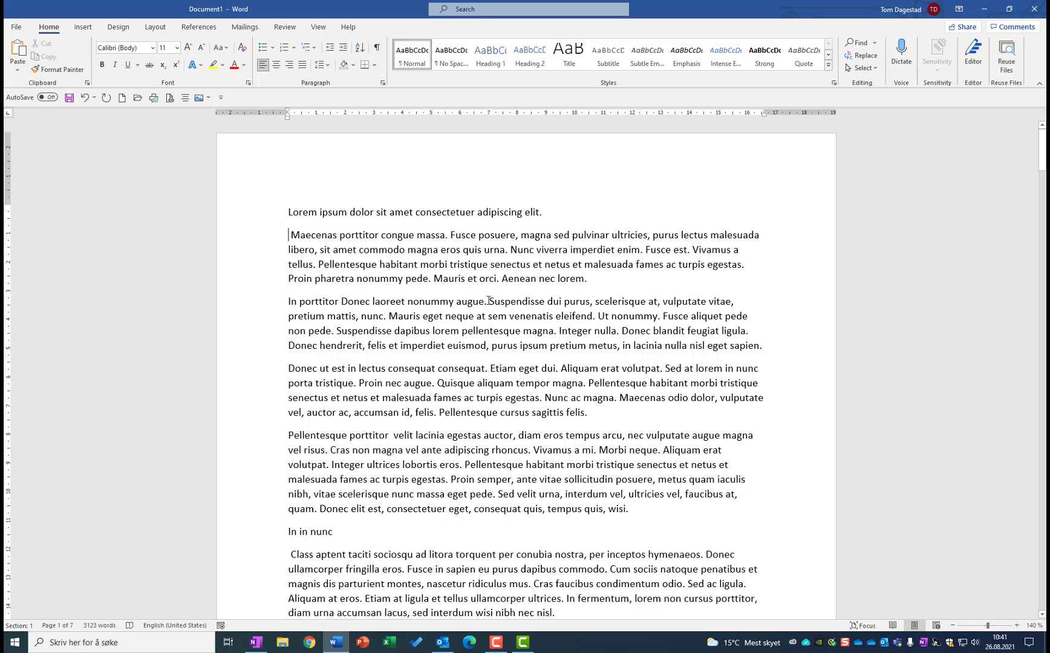
- Split "In porttitor Donec laoreet nonummy augue." and "Pellentesque porttitor" off onto their own lines above the rest of their paragraphs
left_click(487, 301)
key("Return")
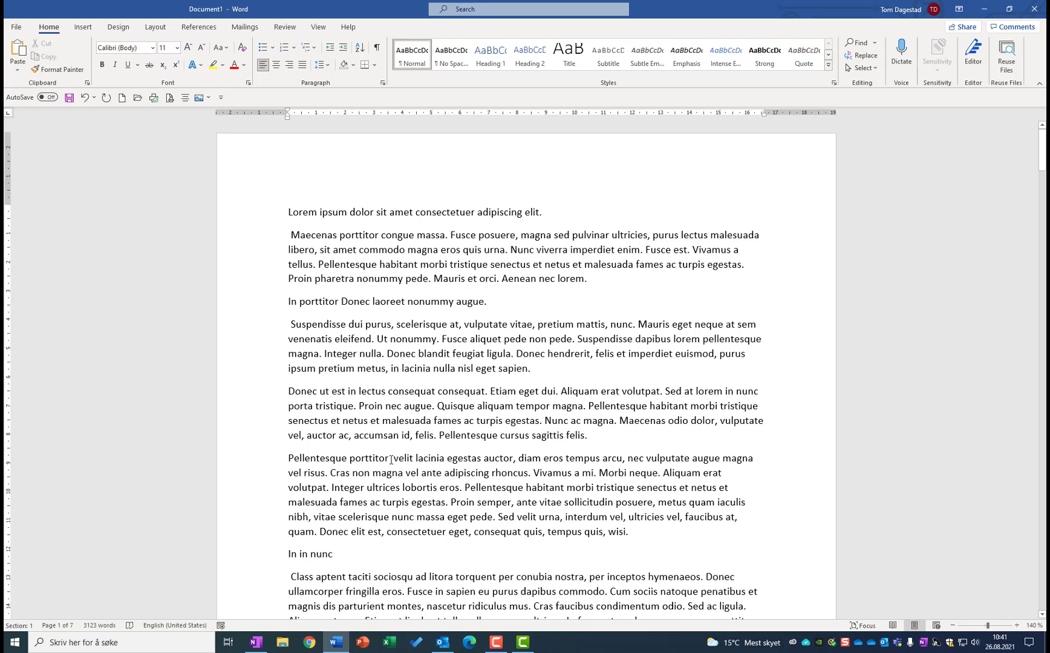
left_click(391, 458)
key("Return")
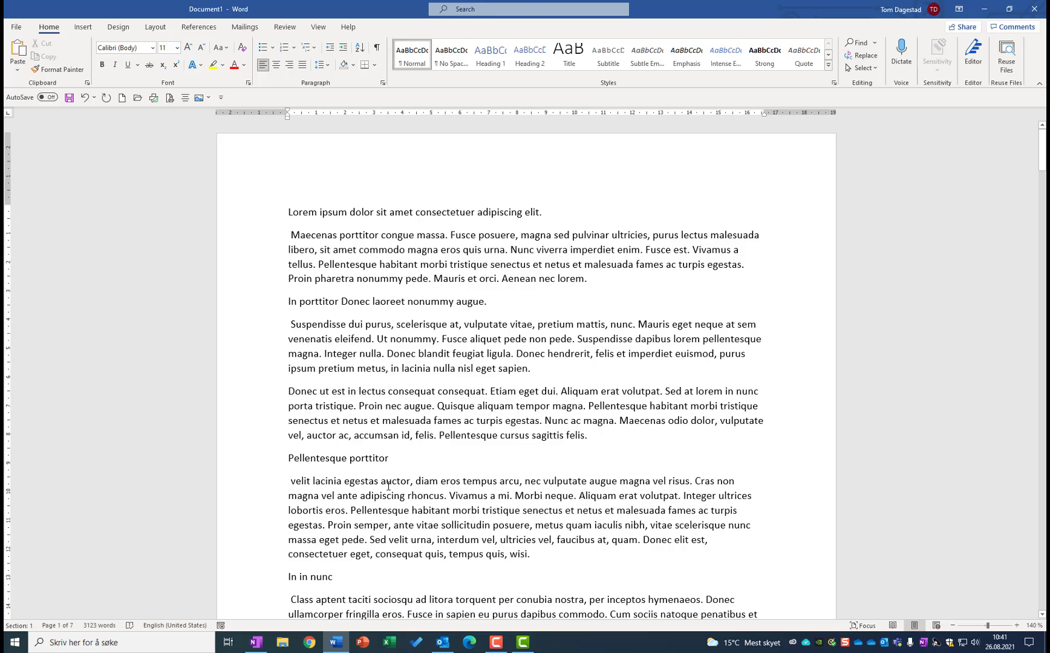
scroll(389, 485, "down", 3, "ctrl")
scroll(388, 485, "down", 7, "ctrl")
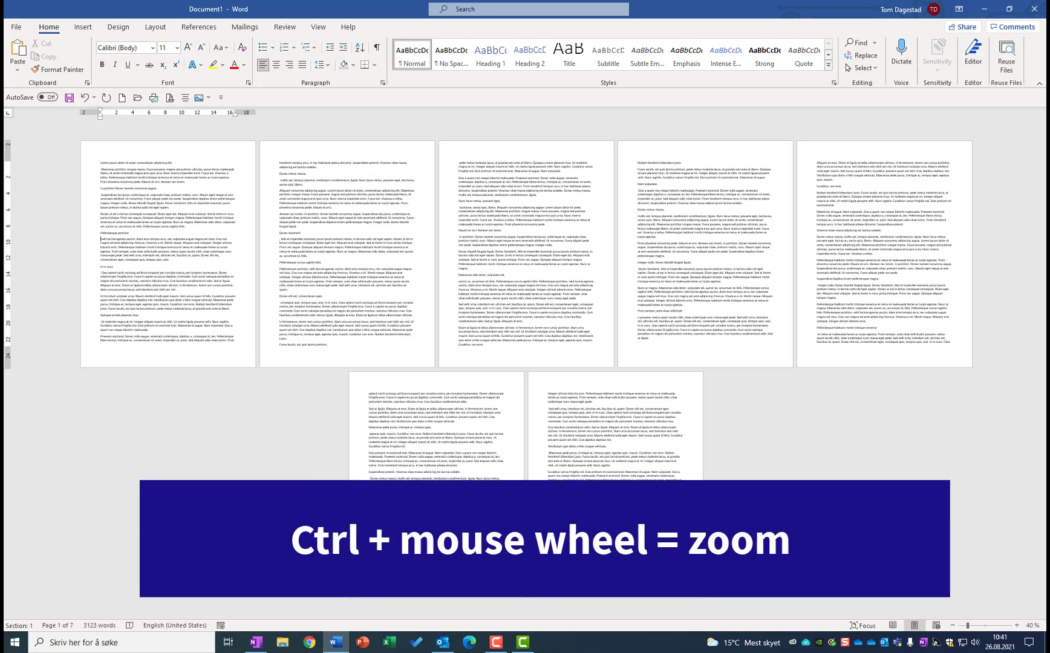
scroll(389, 486, "up", 7, "ctrl")
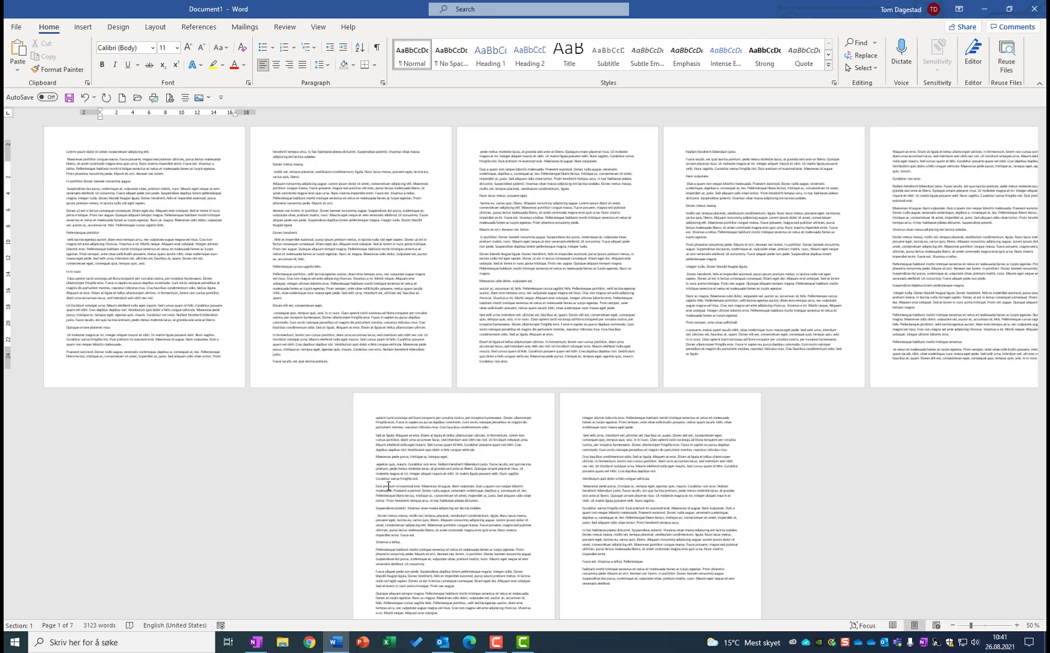
scroll(389, 486, "up", 2, "ctrl")
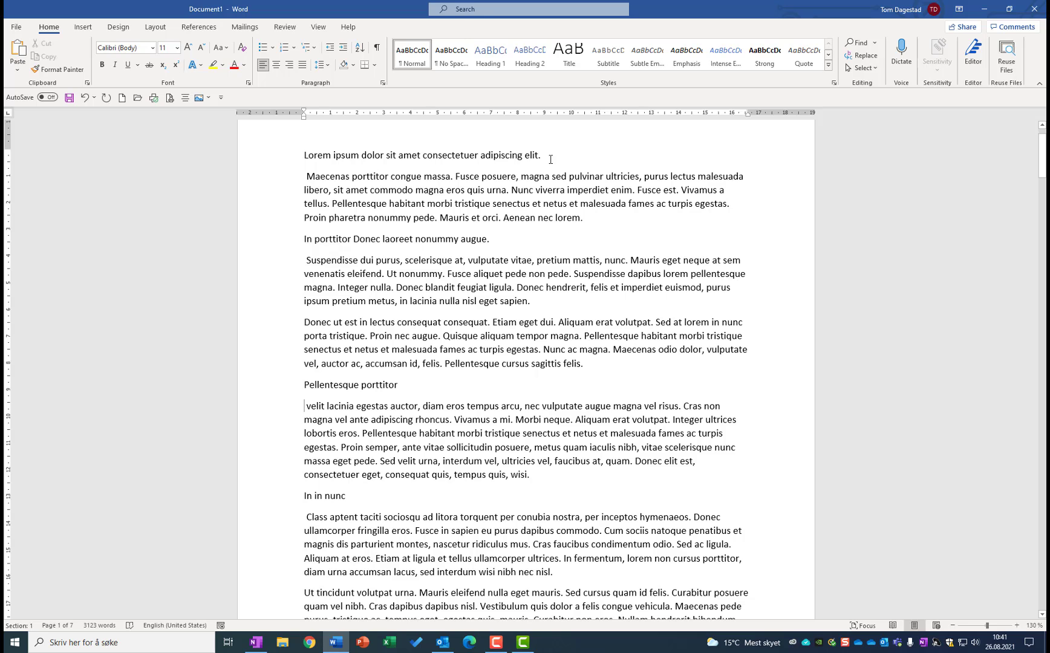
- Apply the Heading 1 style to the lines "Lorem ipsum dolor sit amet consectetuer adipiscing elit." and "In porttitor Donec laoreet nonummy augue."
left_click(548, 154)
scroll(548, 154, "up", 1)
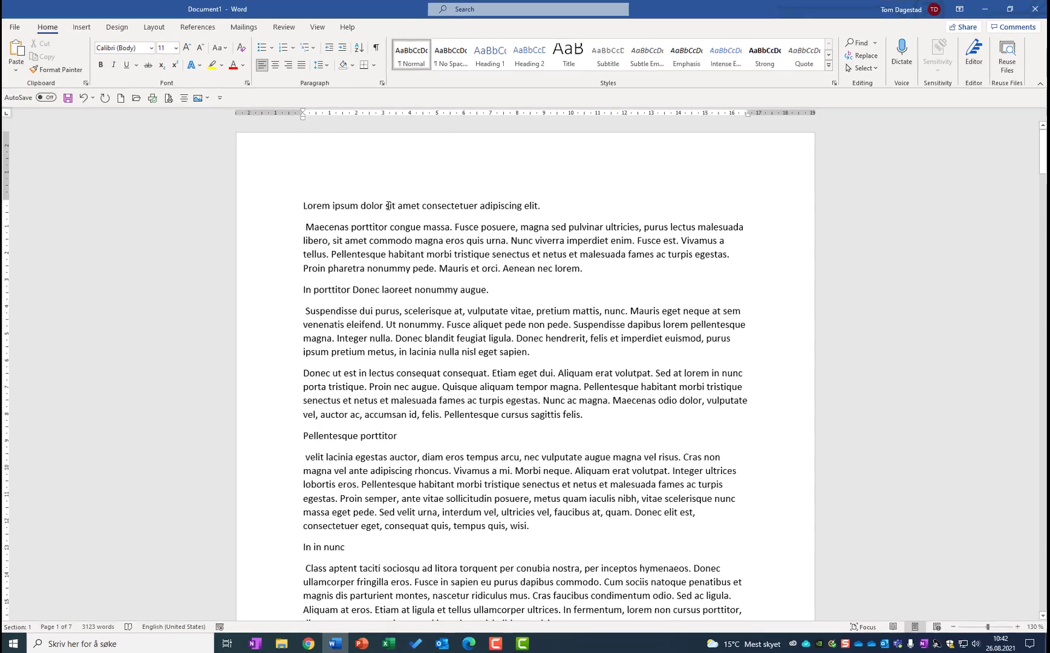
left_click(62, 438)
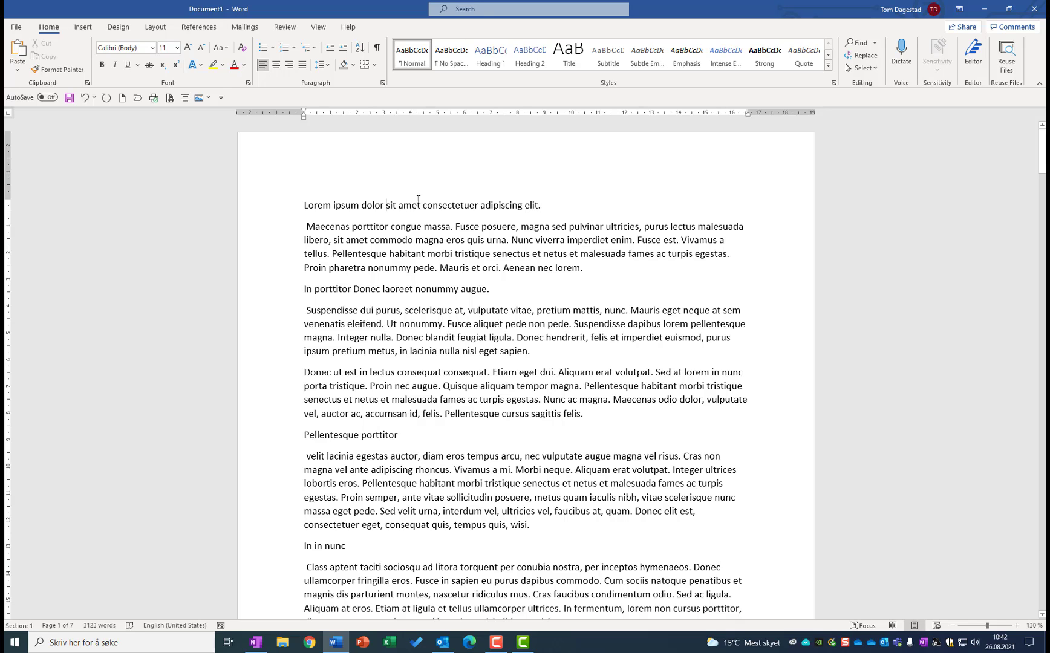
left_click(486, 63)
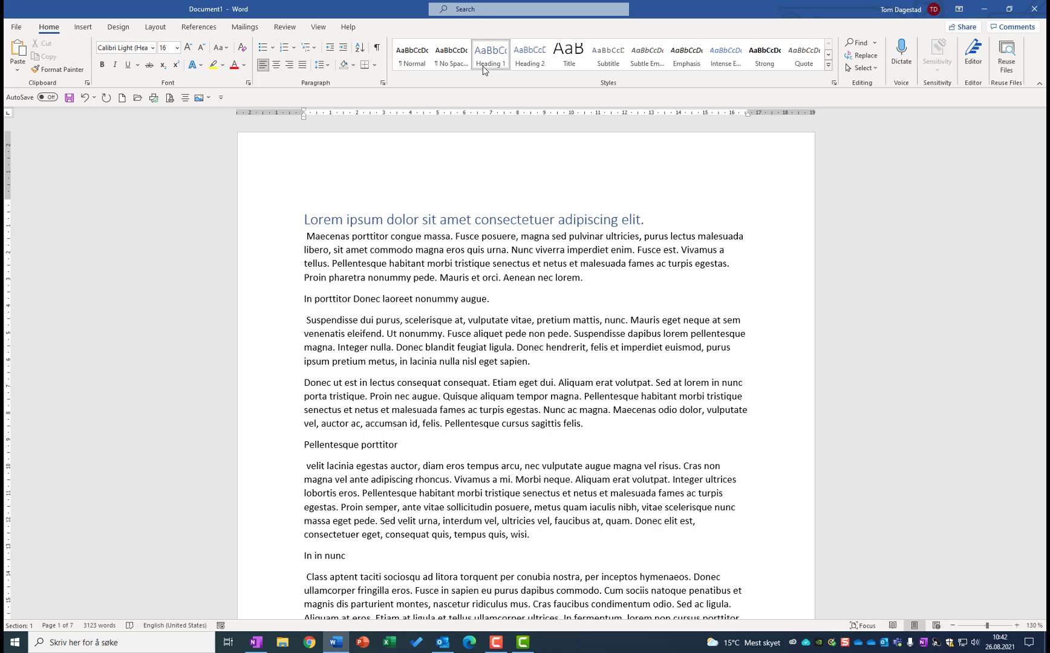
left_click(405, 299)
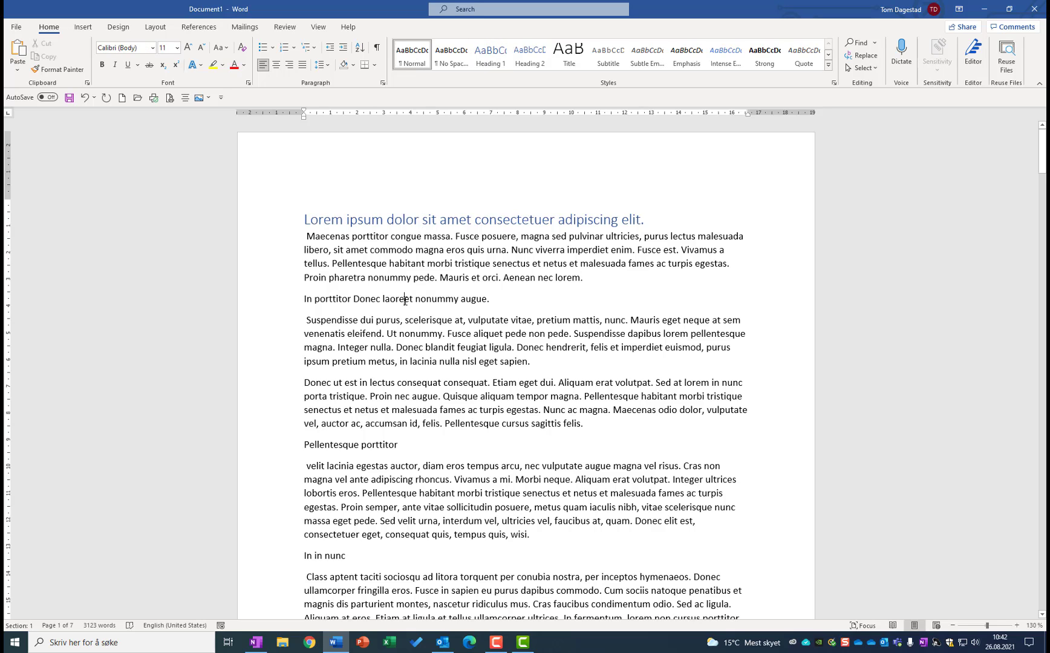
left_click(490, 68)
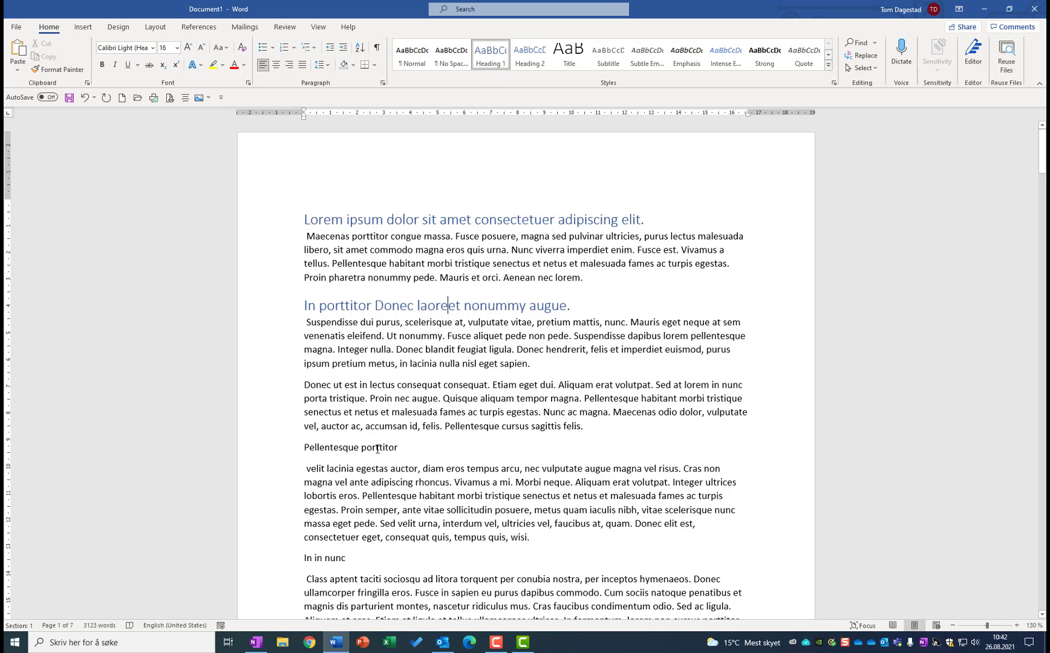
- Apply the Heading 2 style to the lines "Pellentesque porttitor" and "In in nunc"
left_click(377, 448)
scroll(375, 424, "down", 3)
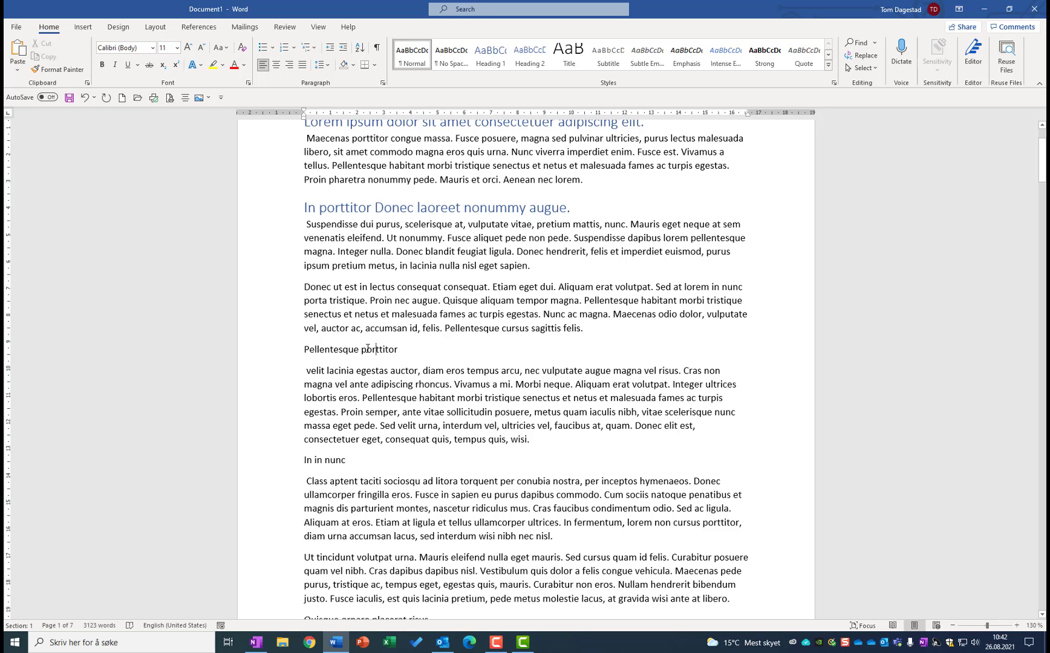
left_click(530, 55)
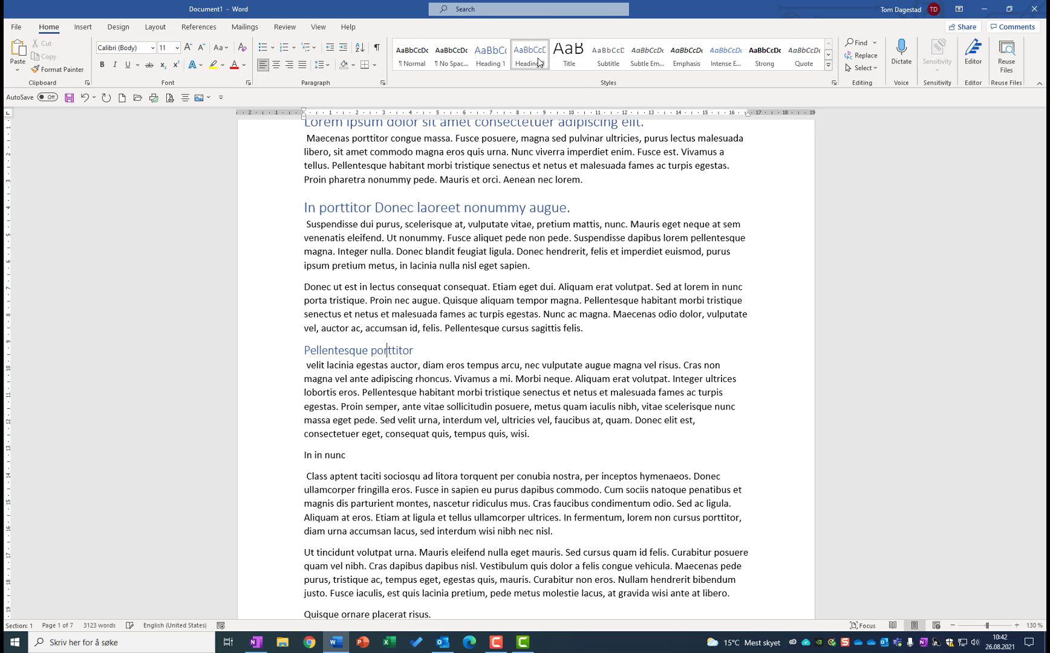
left_click(318, 456)
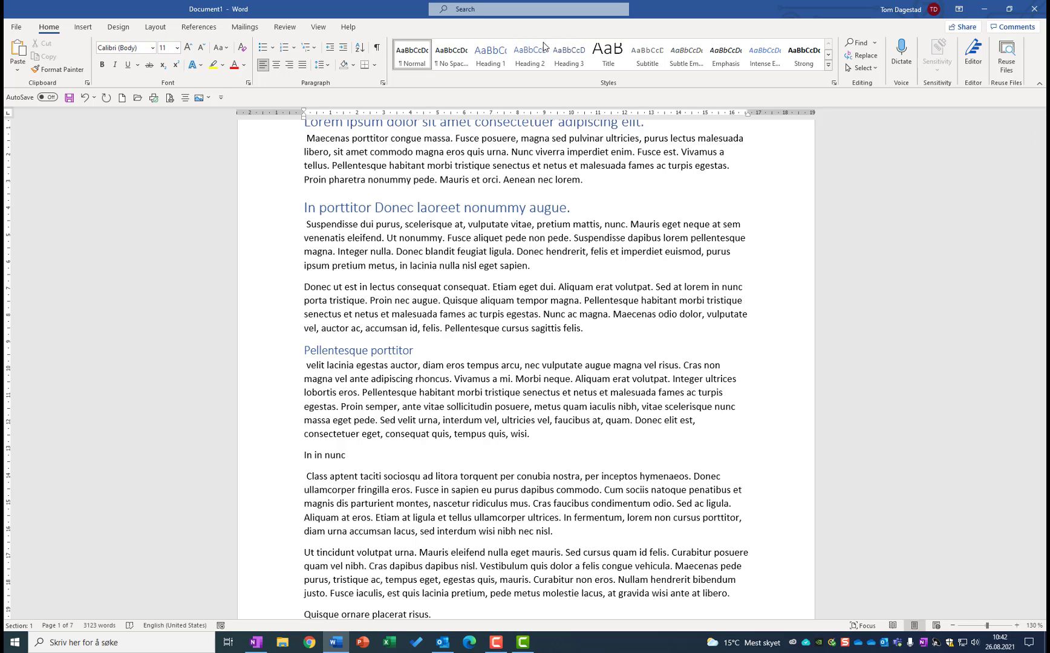
left_click(535, 54)
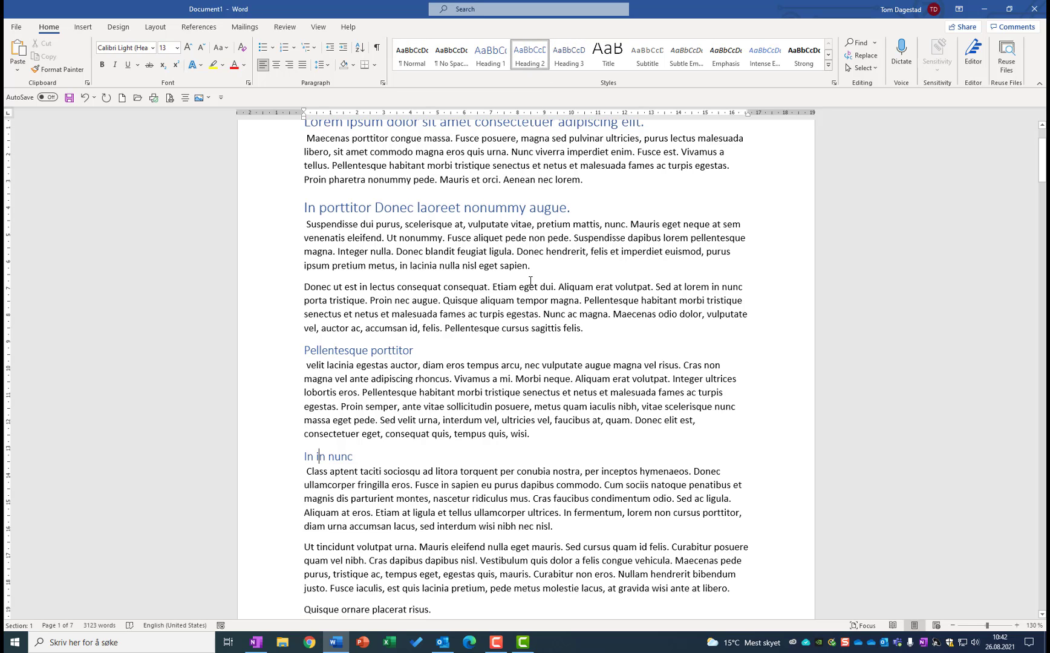
- Apply the Heading 1 style to the lines "Quisque ornare placerat risus." and "Donec metus massa,"
scroll(530, 280, "down", 5)
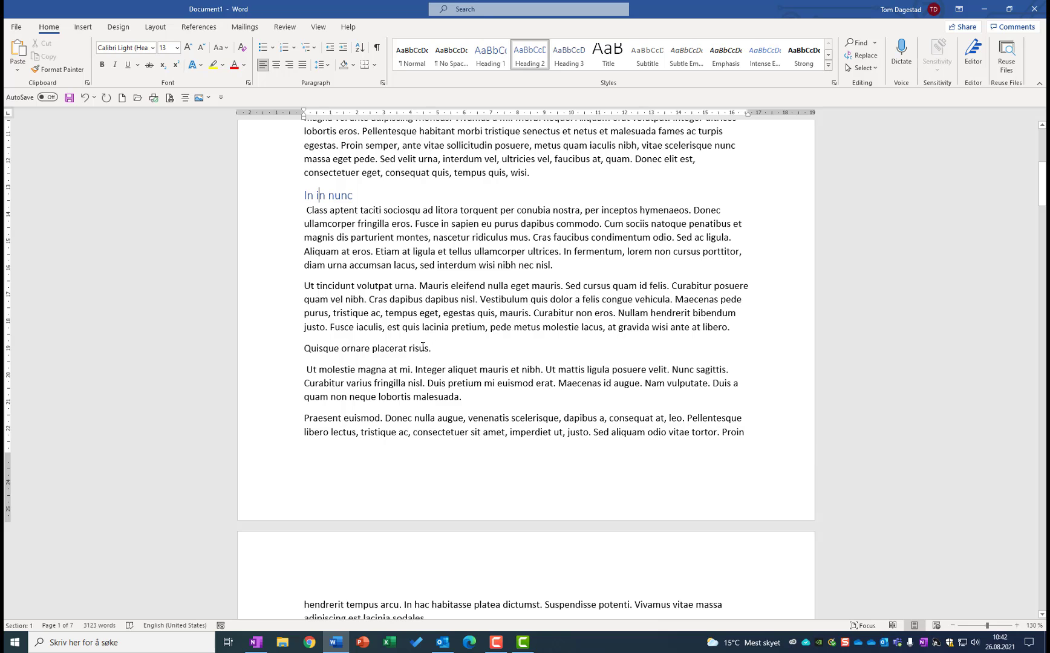
left_click(423, 347)
left_click(490, 54)
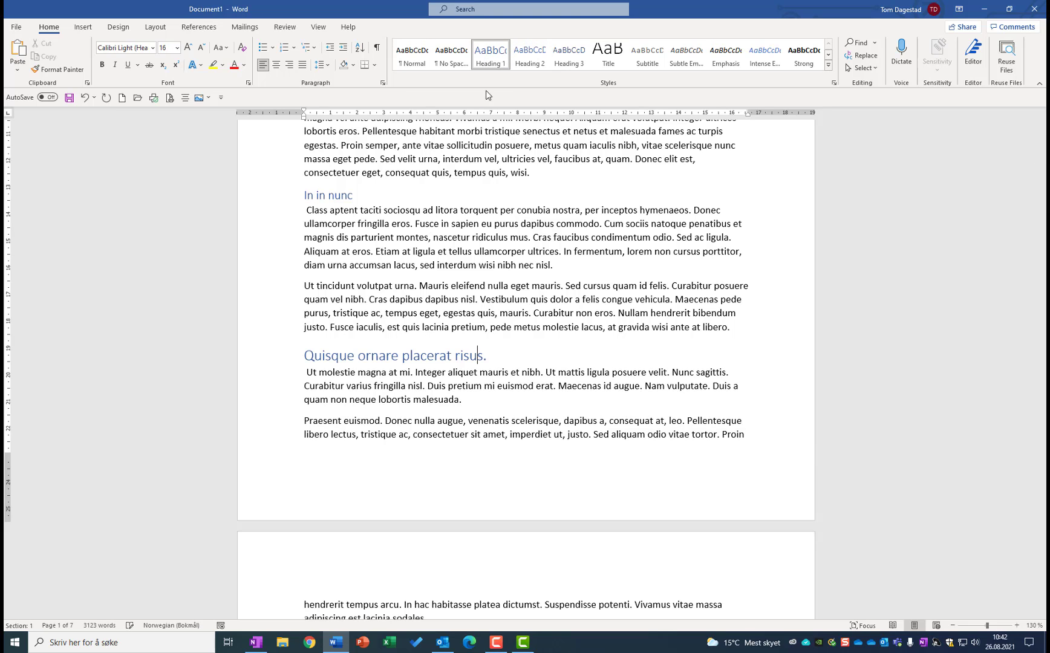
scroll(483, 321, "down", 5)
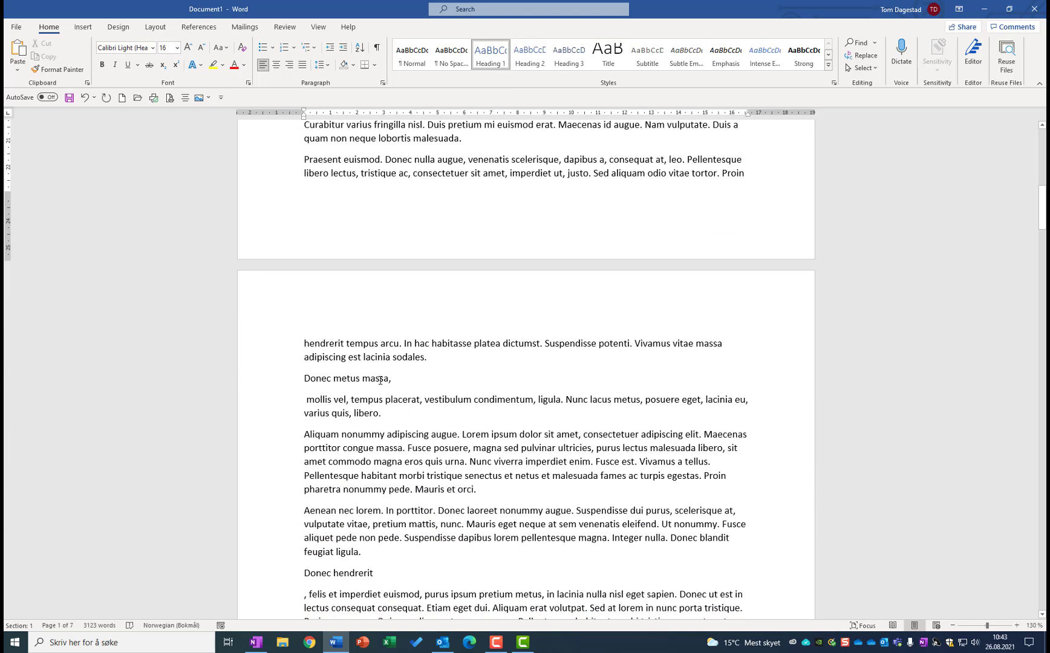
left_click(379, 379)
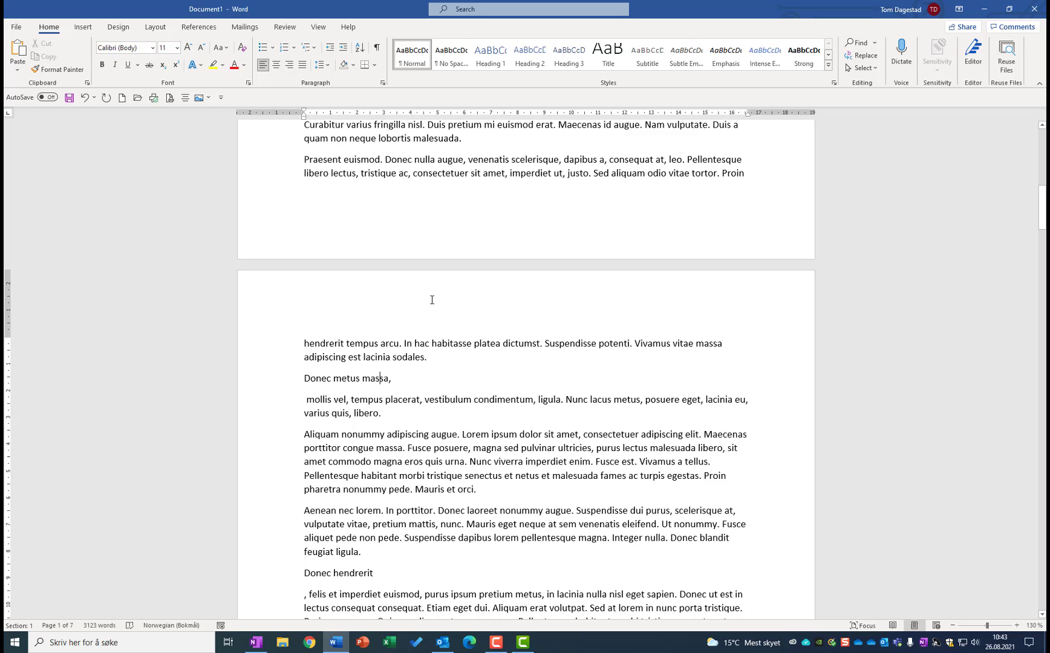
left_click(487, 60)
- Put "Sed velit urna, interdum" near the document's end on its own line as Heading 1, and return to the document's start
scroll(455, 310, "down", 3)
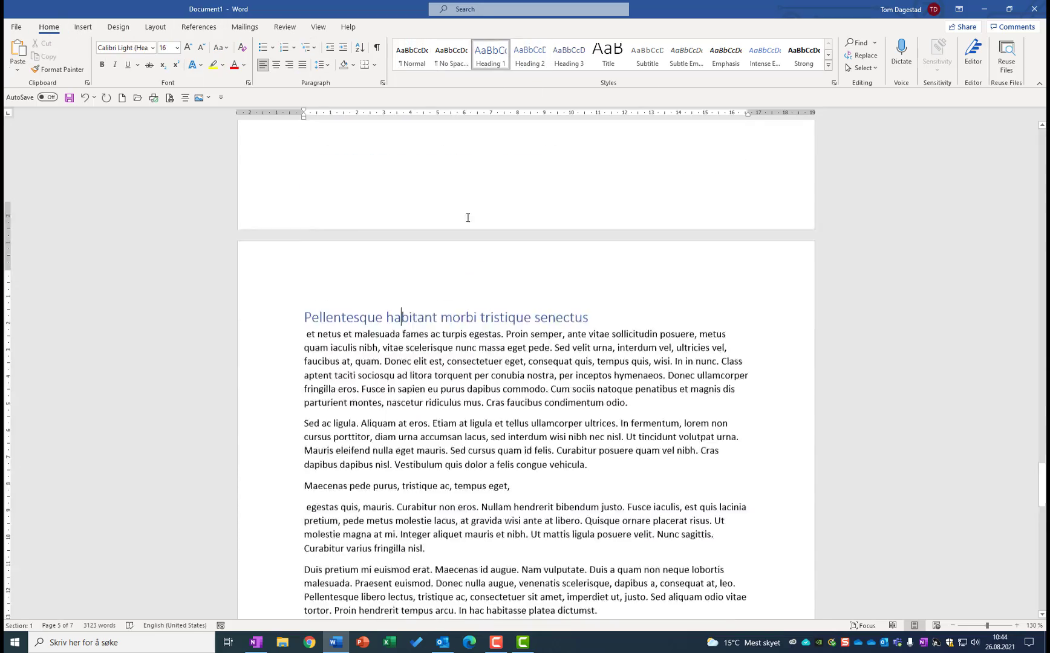
scroll(468, 218, "down", 10)
key("Return")
left_click(488, 60)
key("ctrl+Home")
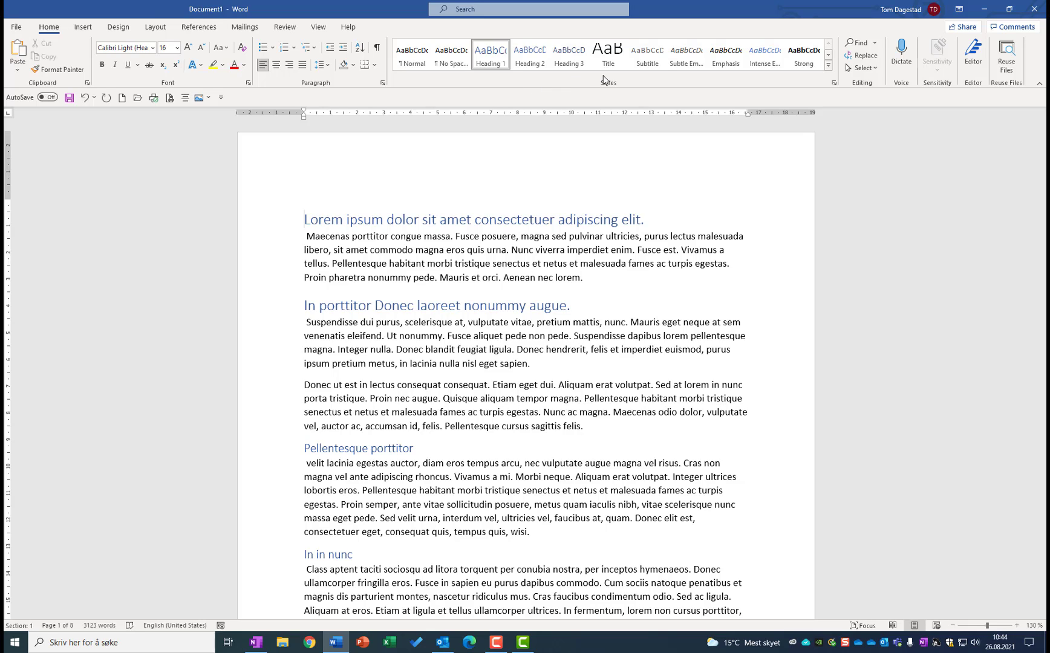
left_click(828, 66)
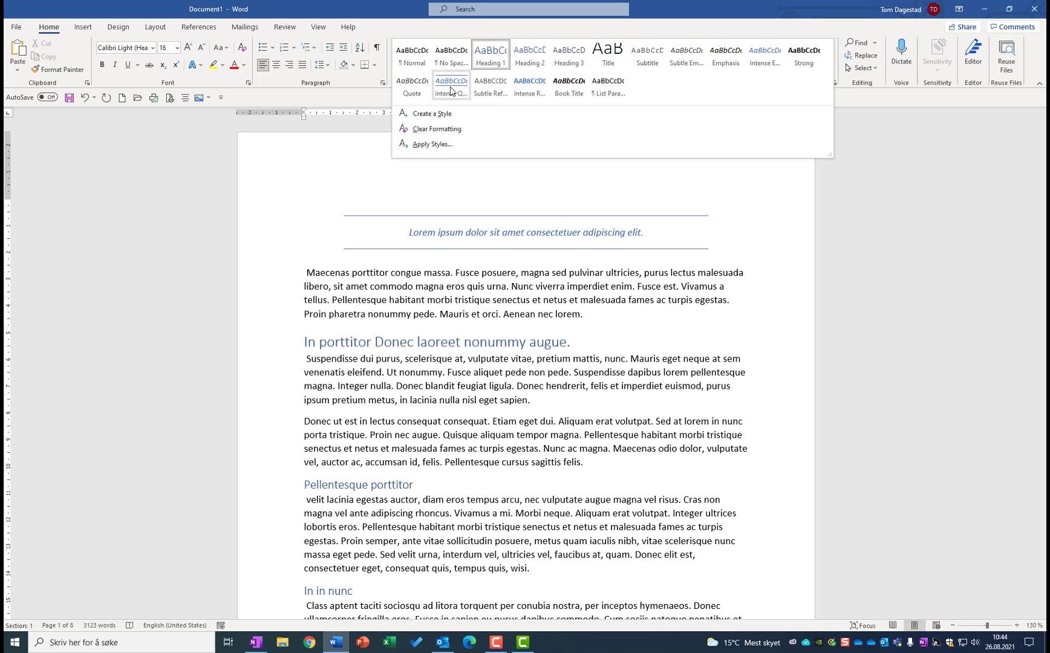
left_click(680, 31)
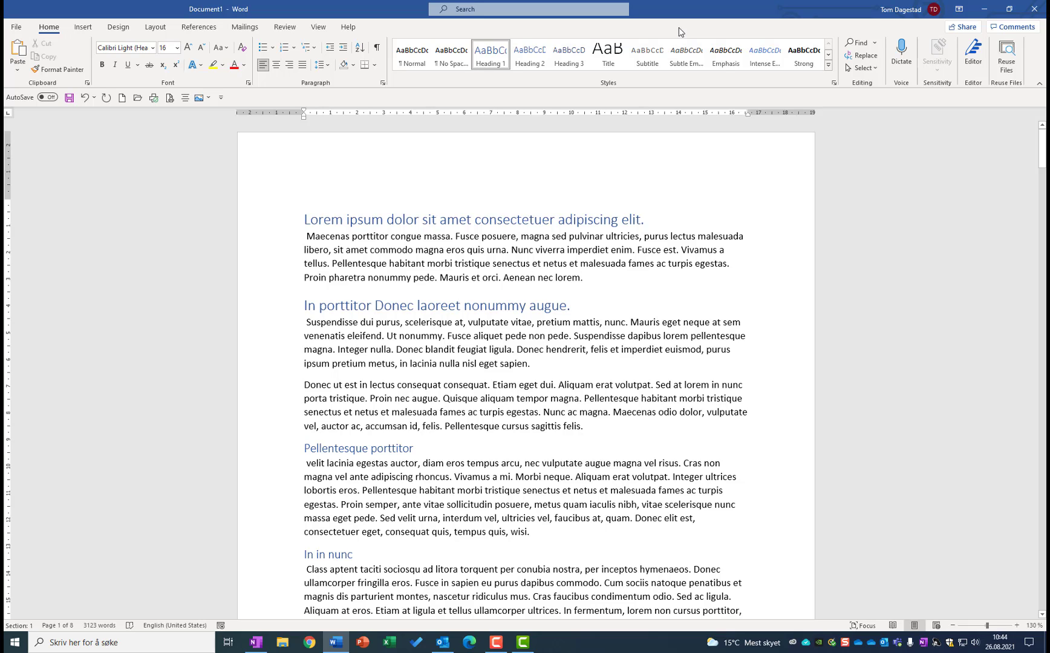
- Insert a page break before the first heading to create an empty page at the start of the document
mouse_move(306, 219)
key("ctrl+Return")
scroll(304, 218, "up", 7)
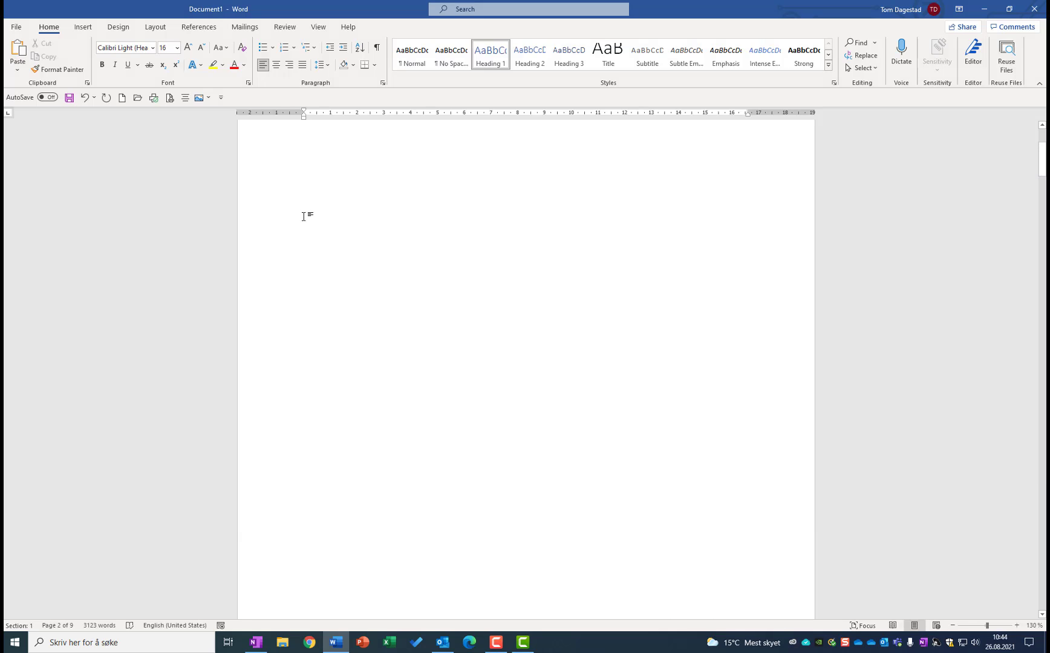
- Insert an Automatic Table 1 table of contents on the empty first page
left_click(315, 197)
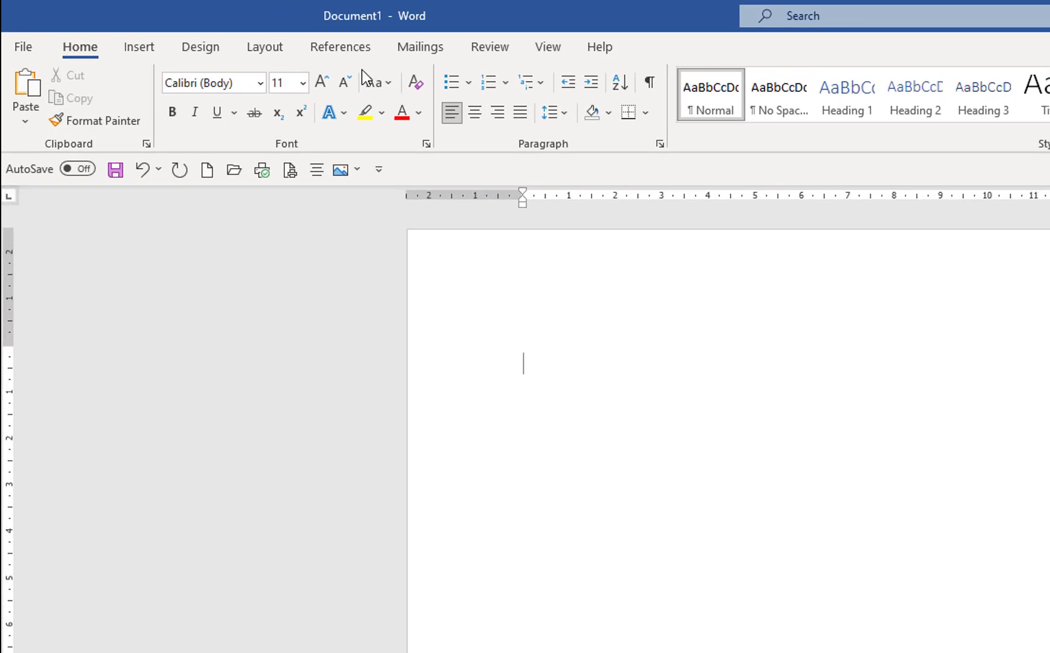
left_click(412, 63)
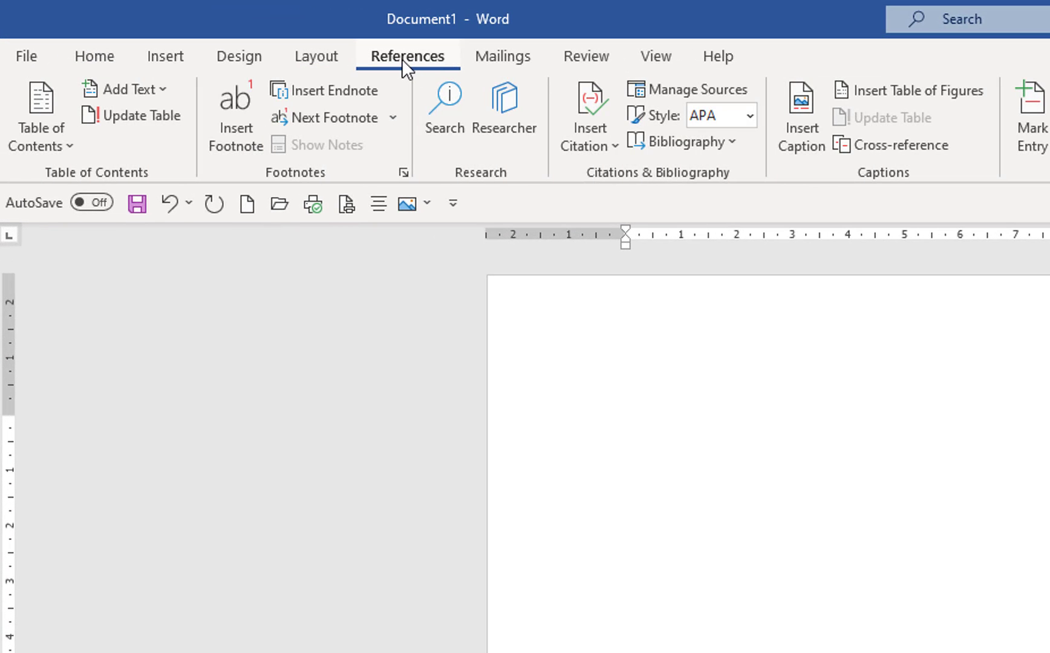
left_click(54, 129)
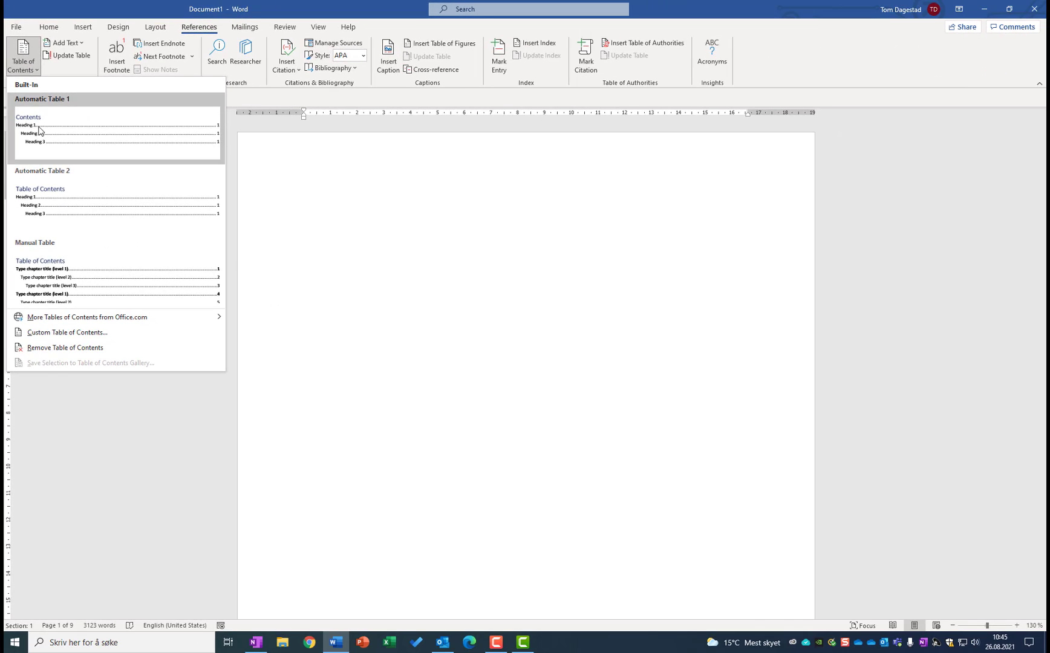
left_click(72, 275)
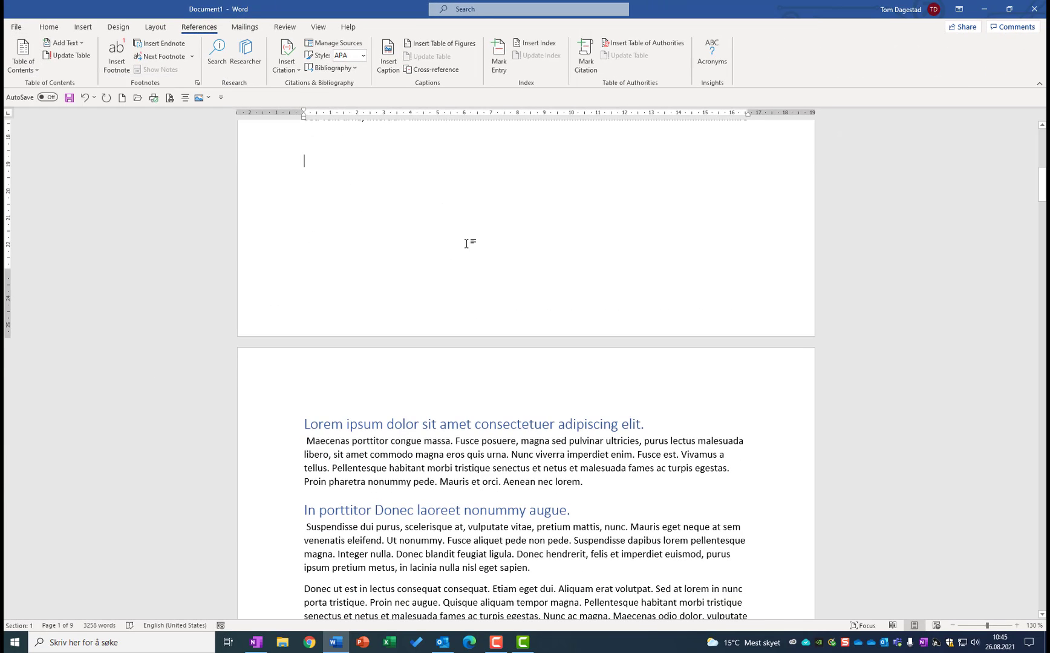
scroll(467, 244, "up", 5)
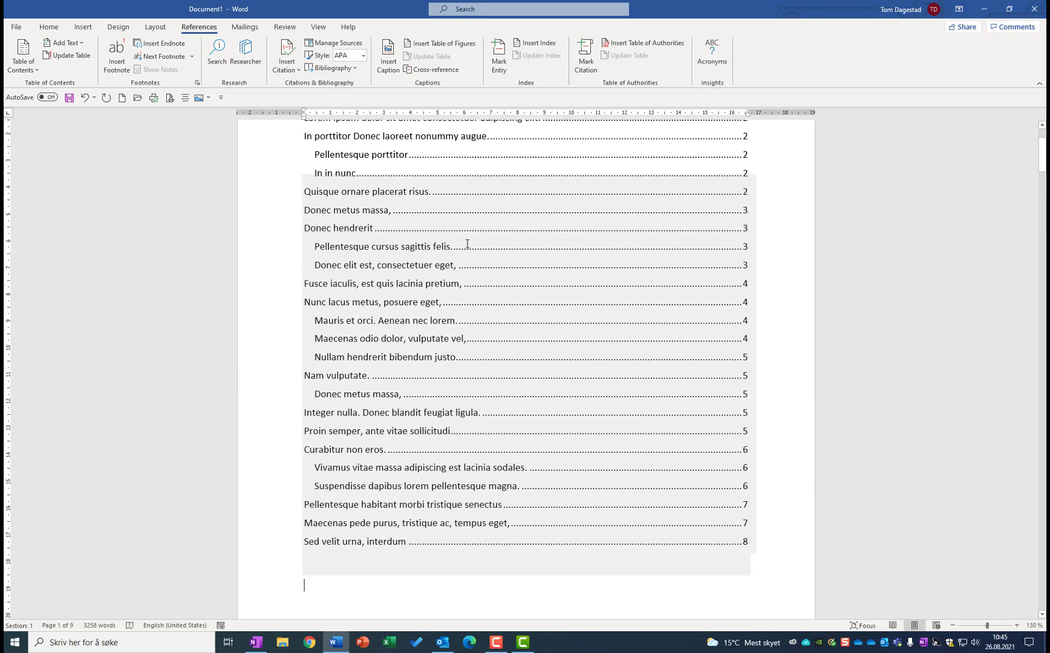
left_click(380, 220)
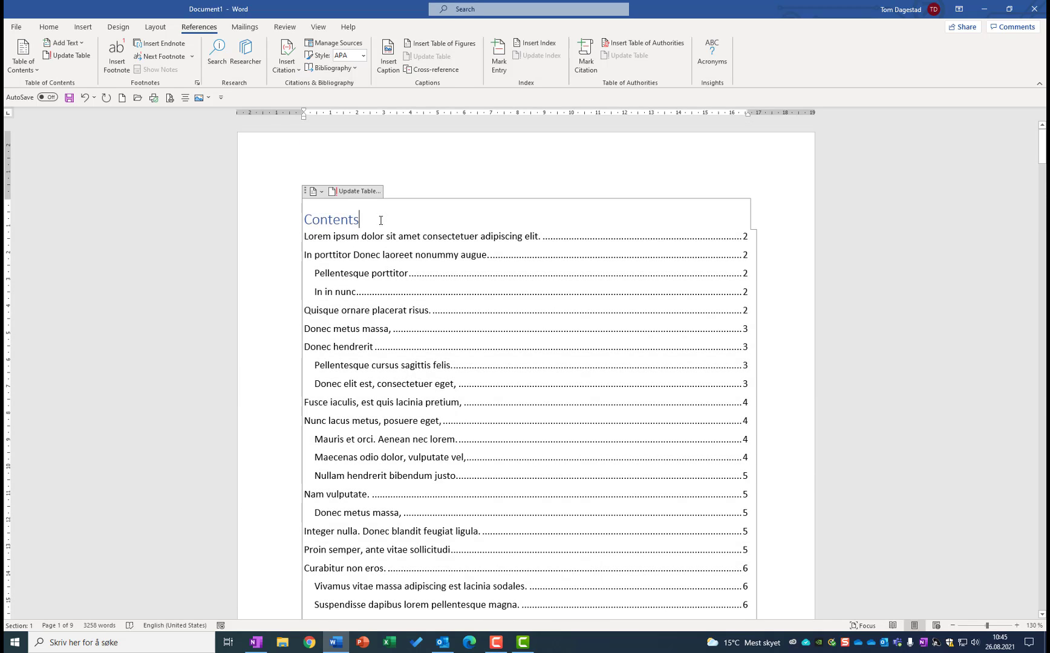
scroll(381, 222, "down", 5, "ctrl")
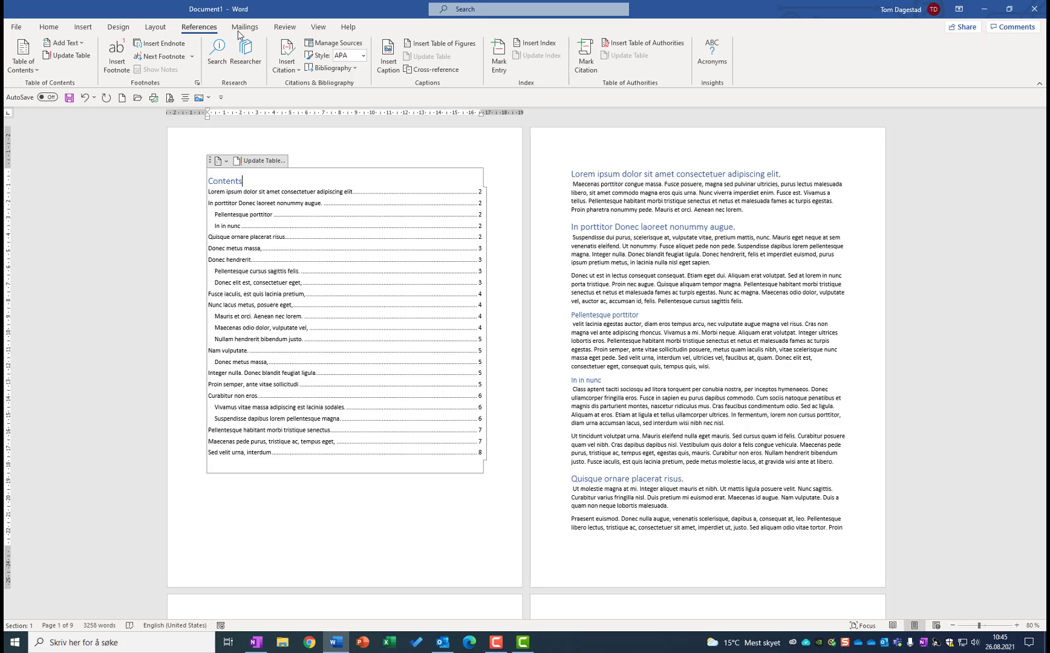
left_click(49, 28)
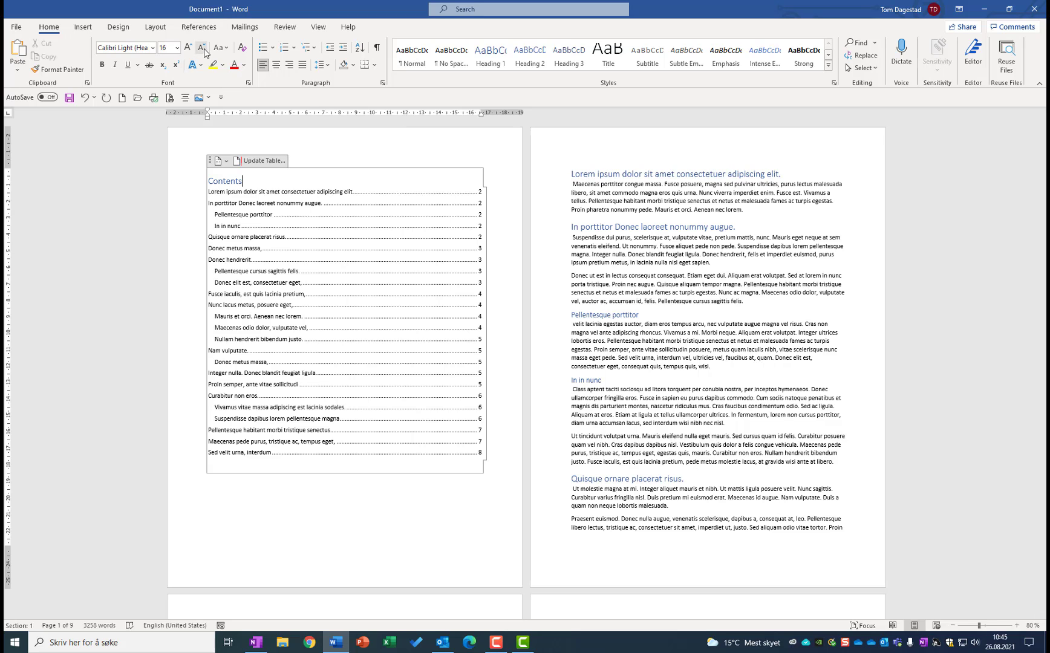
left_click(203, 31)
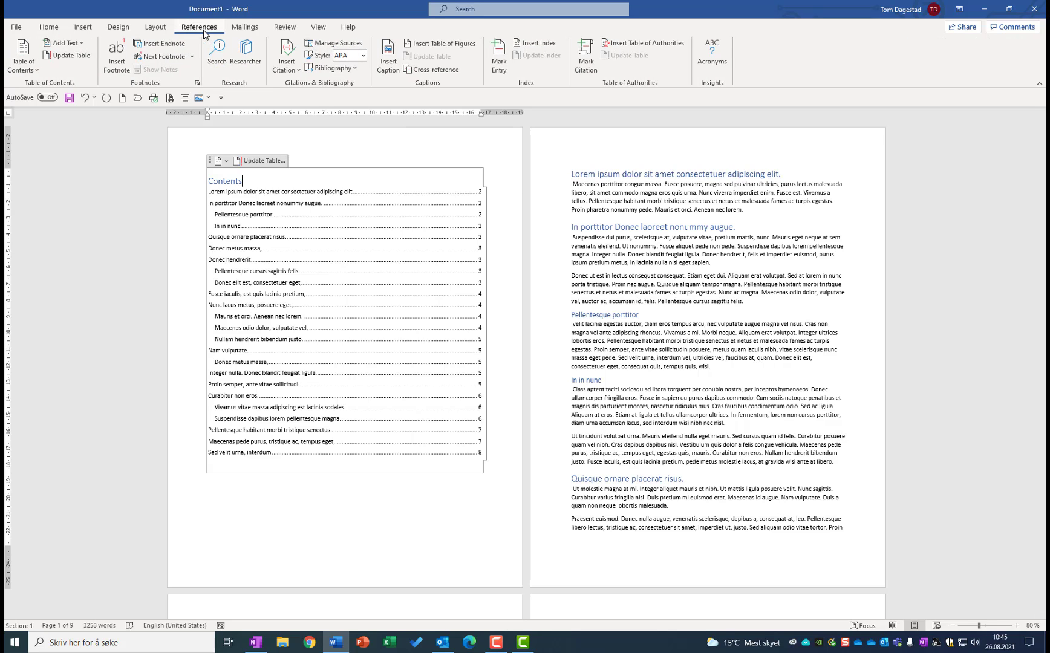
left_click(40, 71)
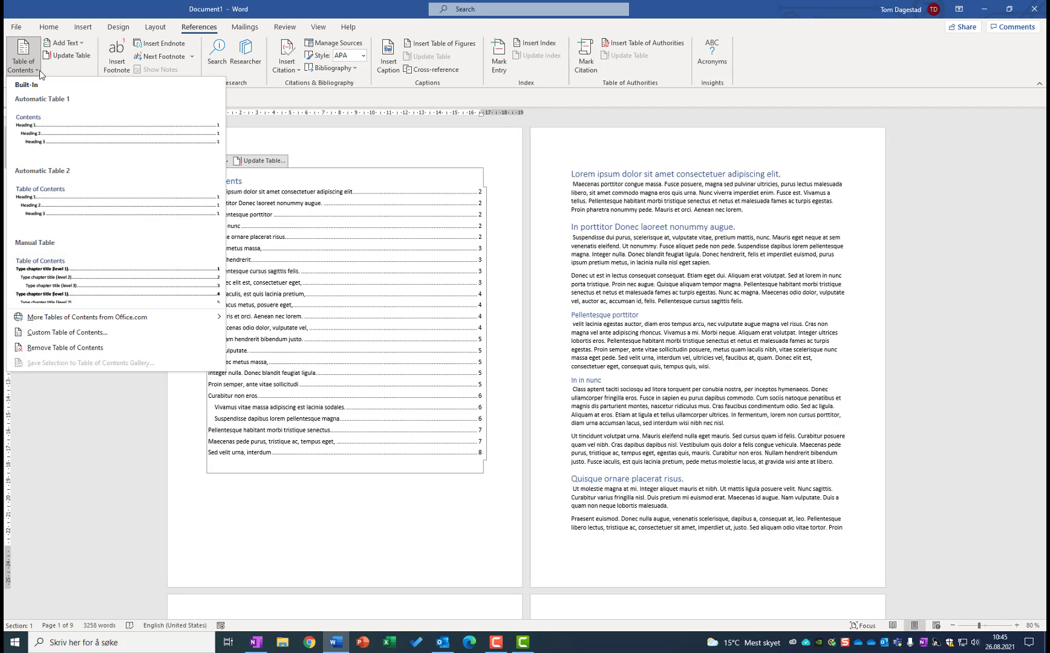
left_click(39, 71)
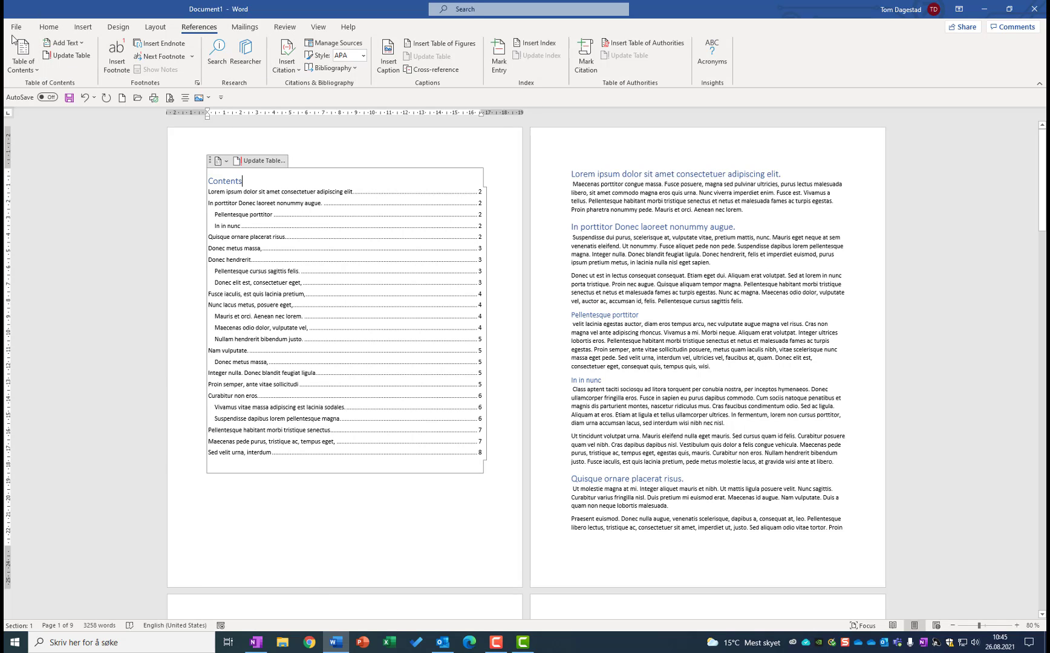
left_click(49, 29)
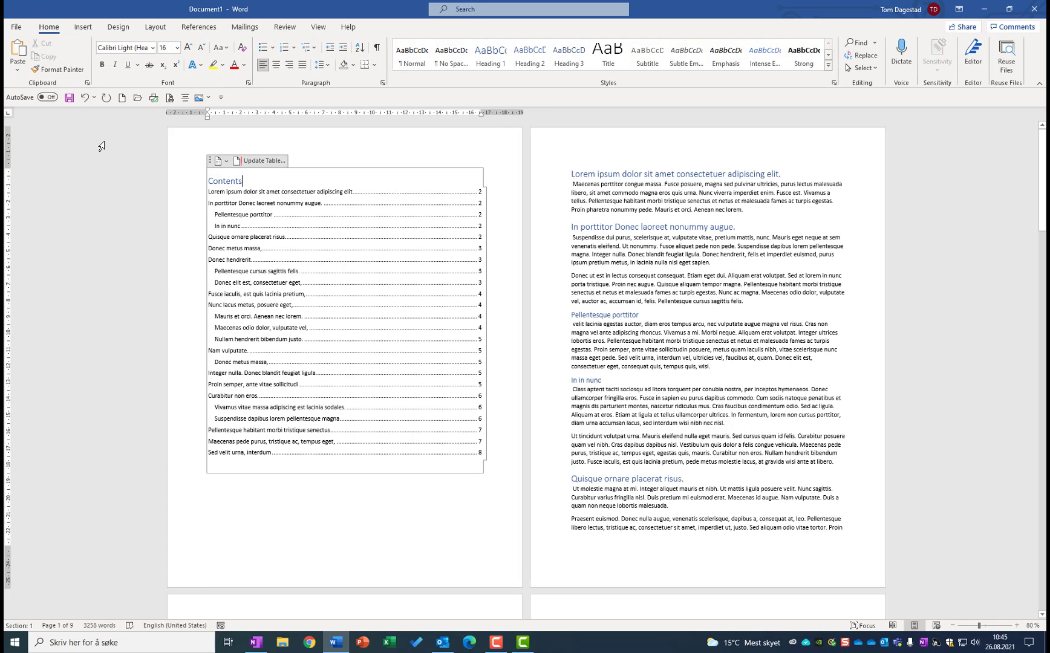
- Push the heading "Fusce iaculis, est quis lacinia pretium," down its page by adding five empty lines above it
scroll(649, 357, "down", 6)
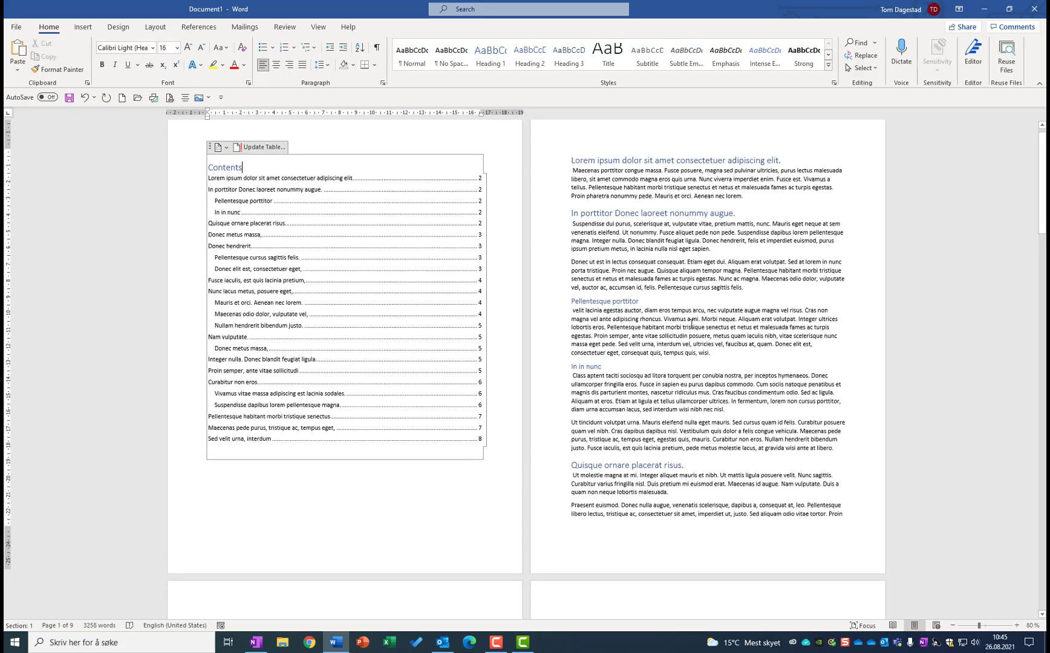
scroll(649, 357, "down", 3)
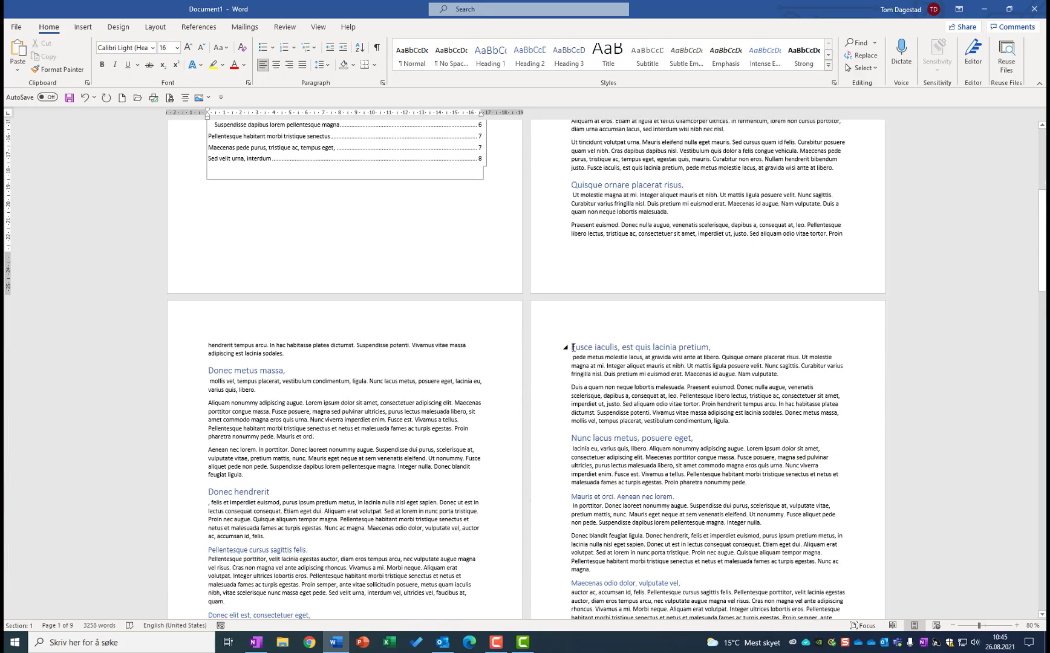
left_click(572, 347)
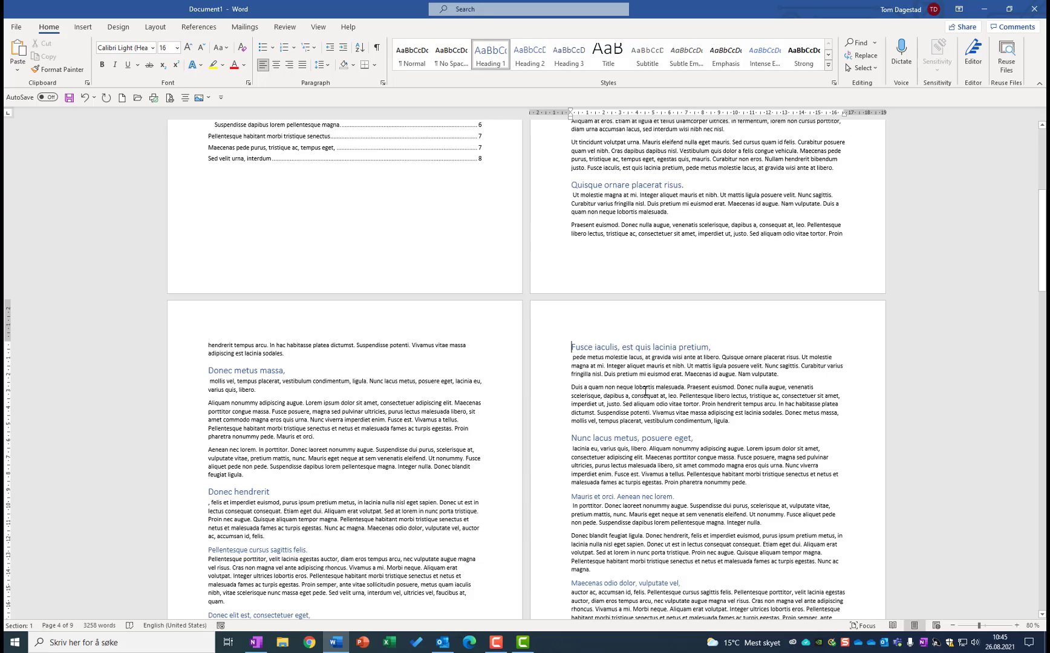
key("Return")
key("Return")
key("Return")
key("Return")
key("Return")
scroll(633, 387, "down", 4)
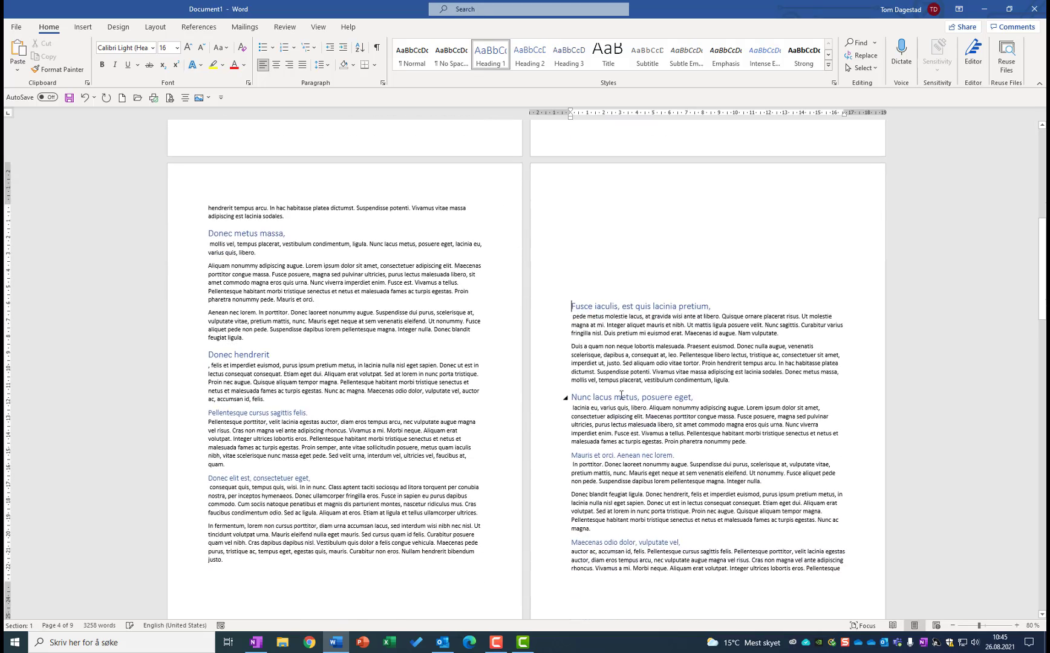
- Insert a page break before the heading "Curabitur non eros." so that it starts on a new page
scroll(621, 395, "down", 8)
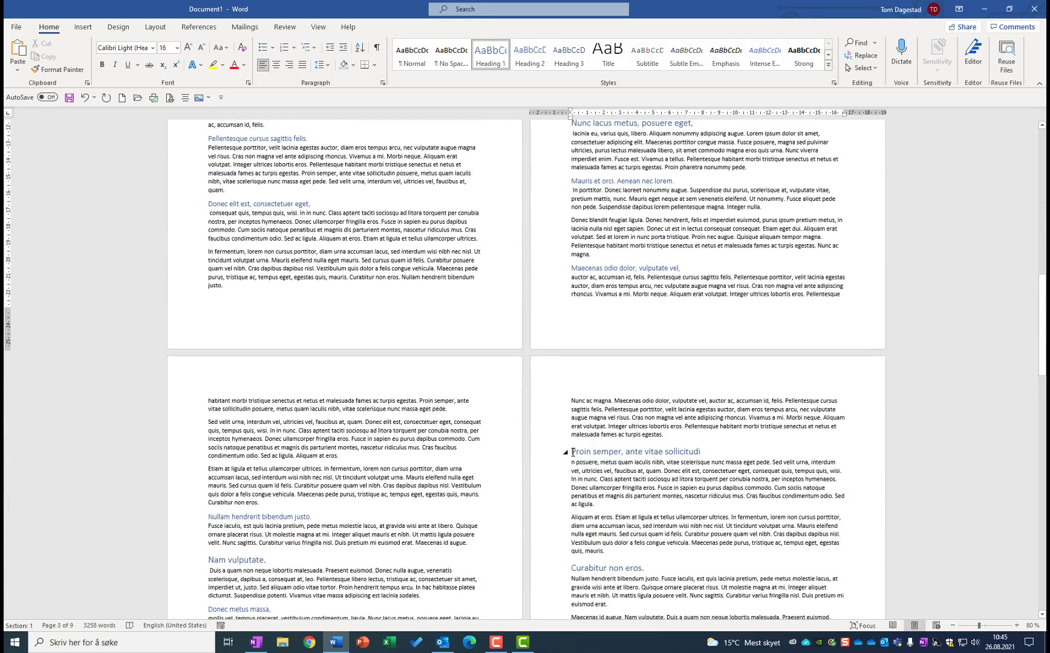
scroll(572, 452, "down", 4)
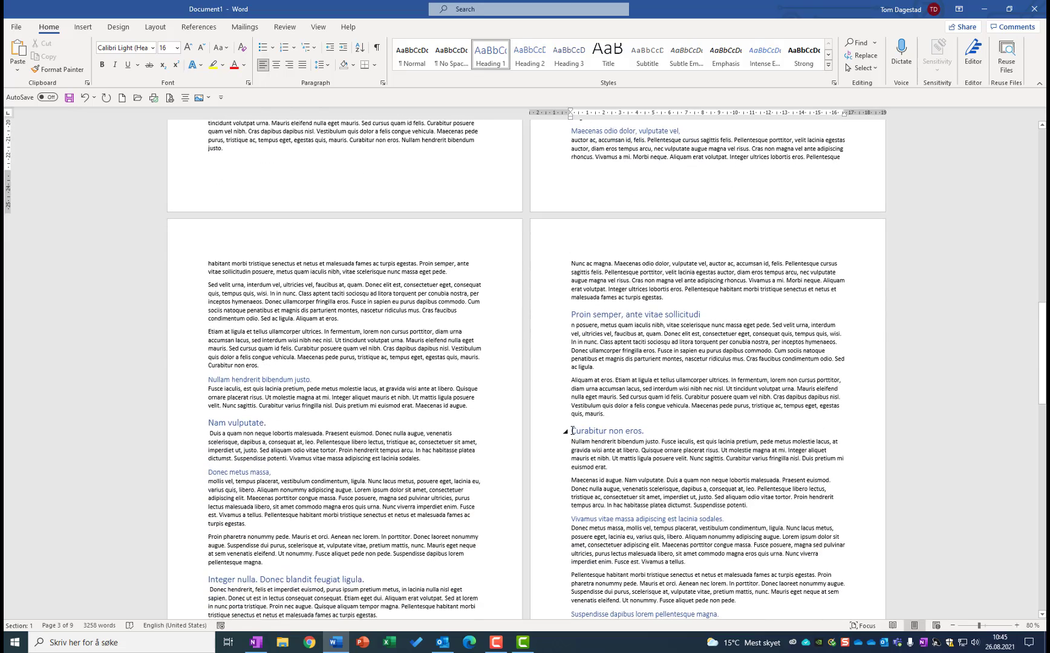
left_click(573, 431)
key("ctrl+Return")
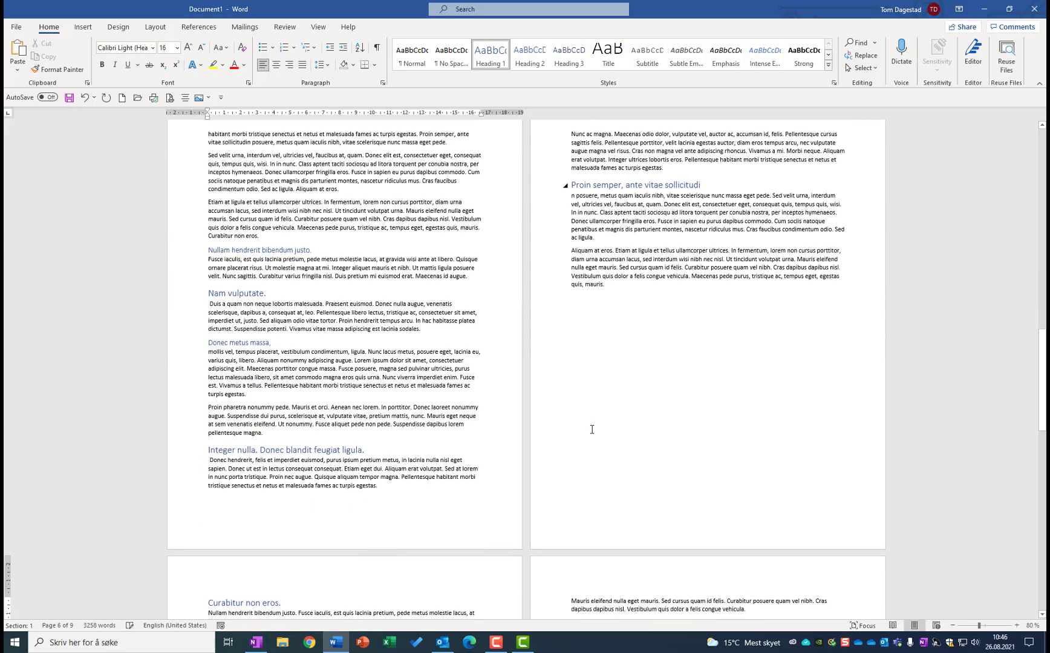
- Insert a page break before the last page's paragraph "In hac habitasse platea dictumst." and return to the document's start
scroll(601, 427, "down", 3)
scroll(600, 428, "down", 5)
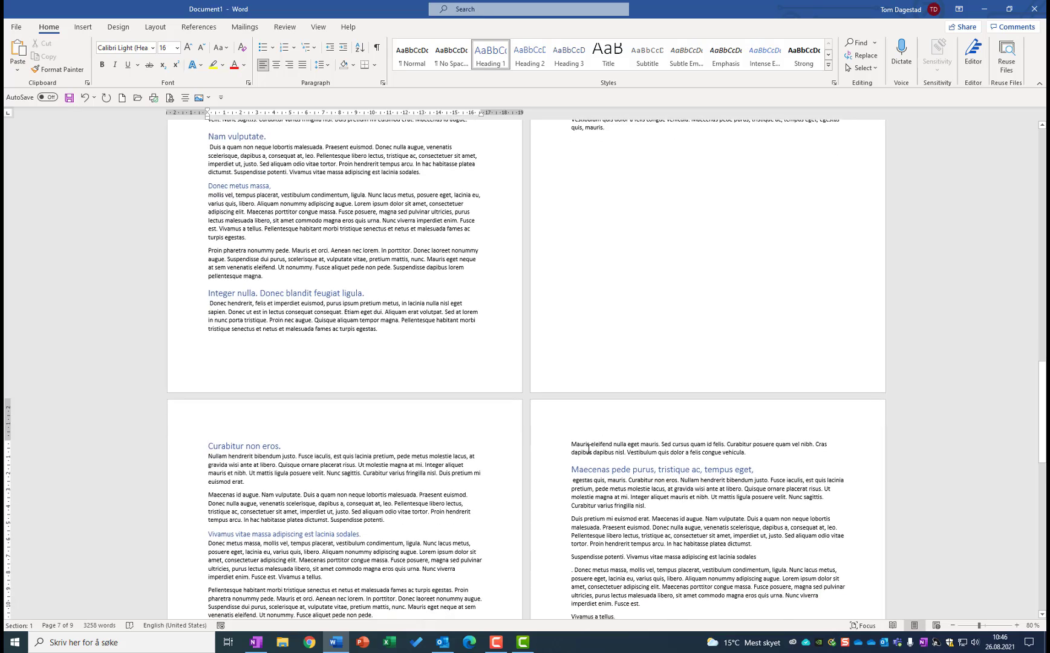
left_click(587, 453)
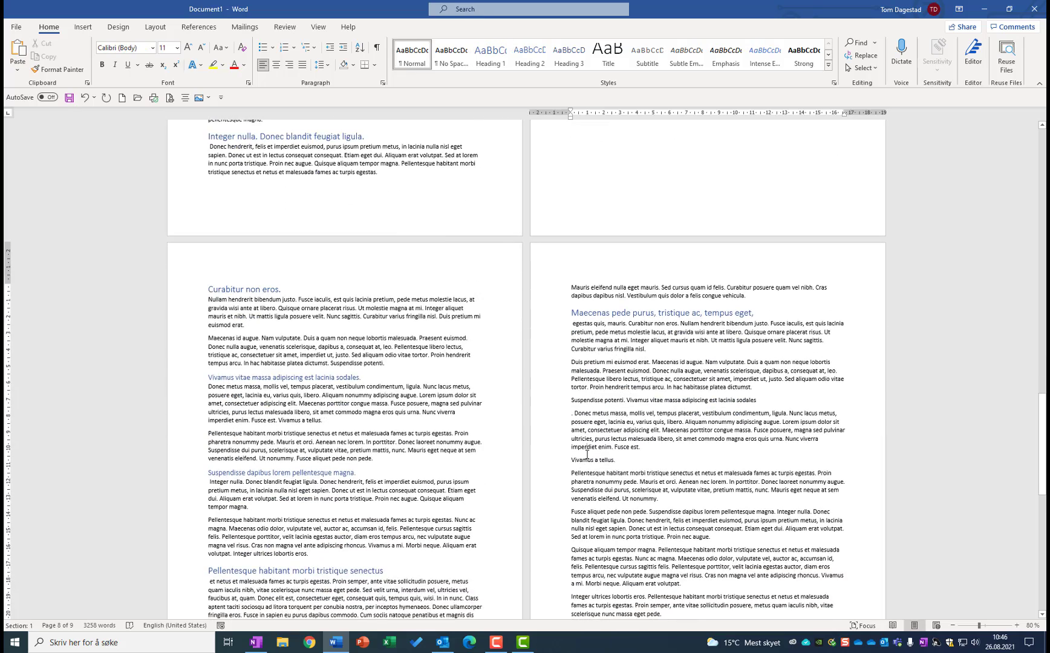
key("ctrl+End")
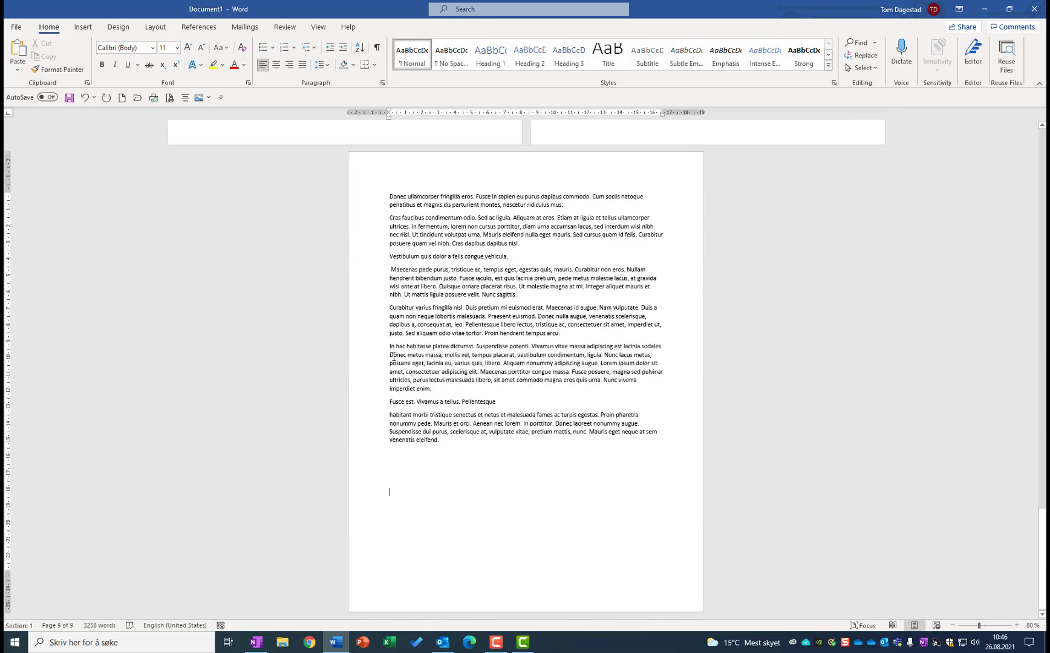
left_click(390, 347)
key("ctrl+Return")
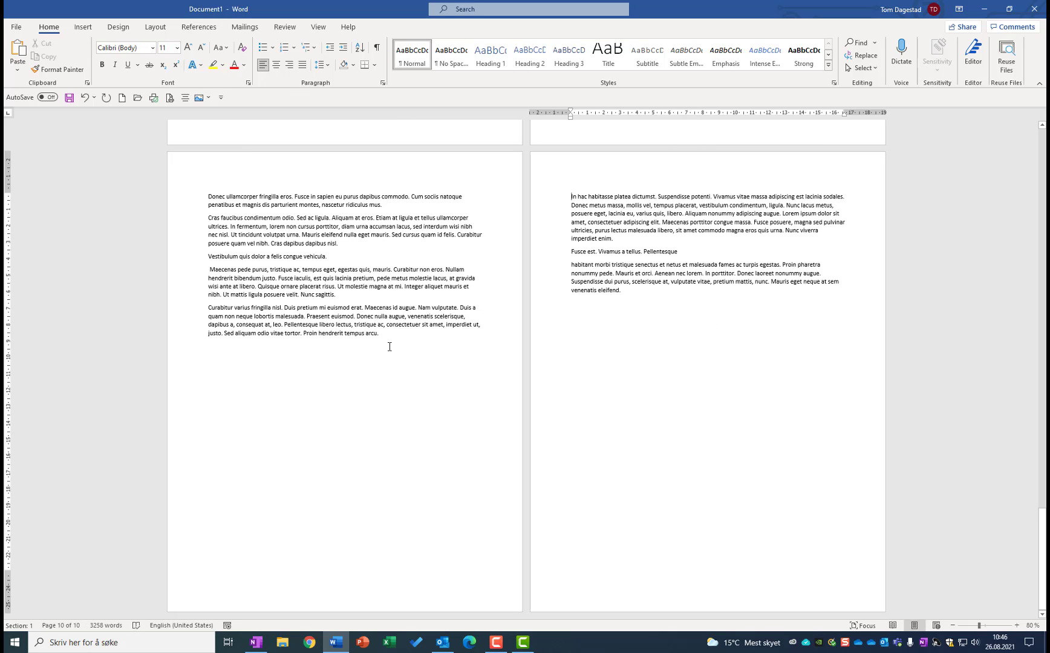
left_click(363, 313)
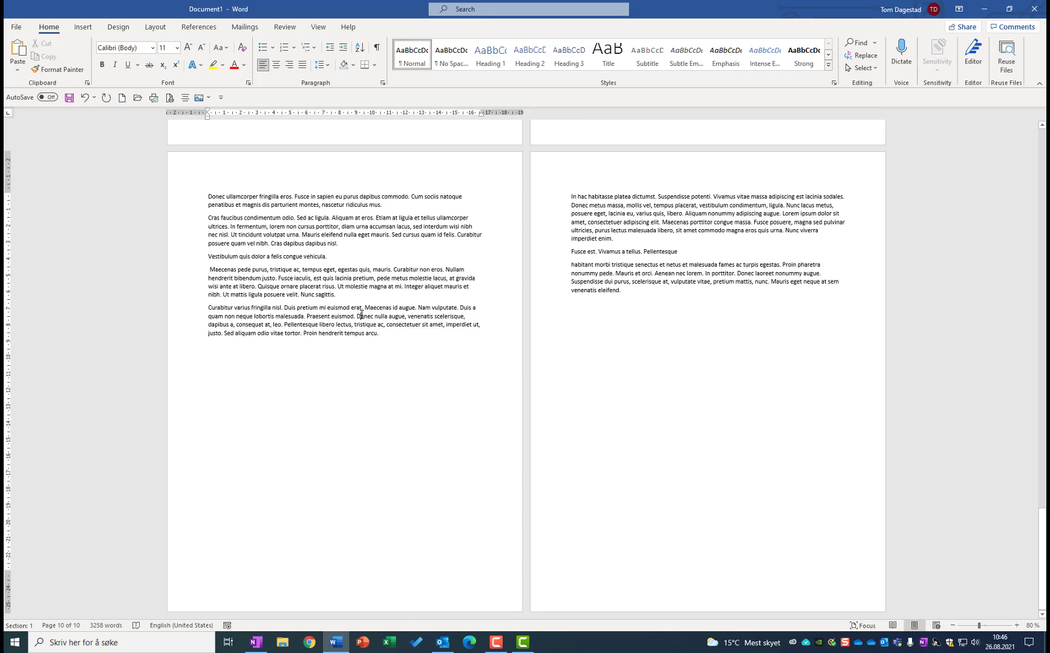
key("ctrl+Home")
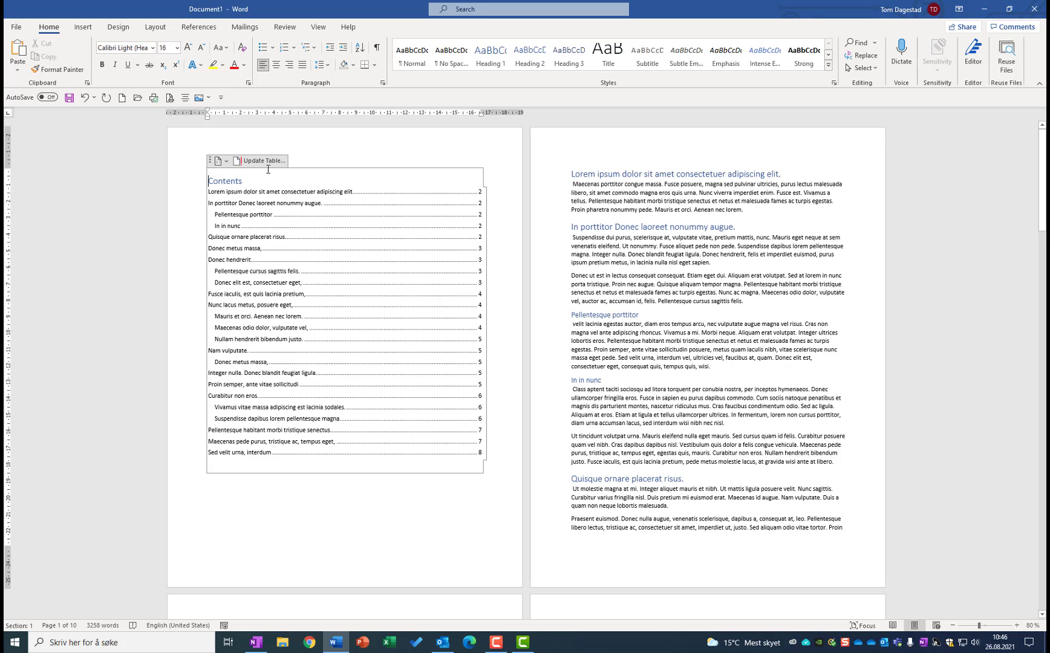
left_click(264, 161)
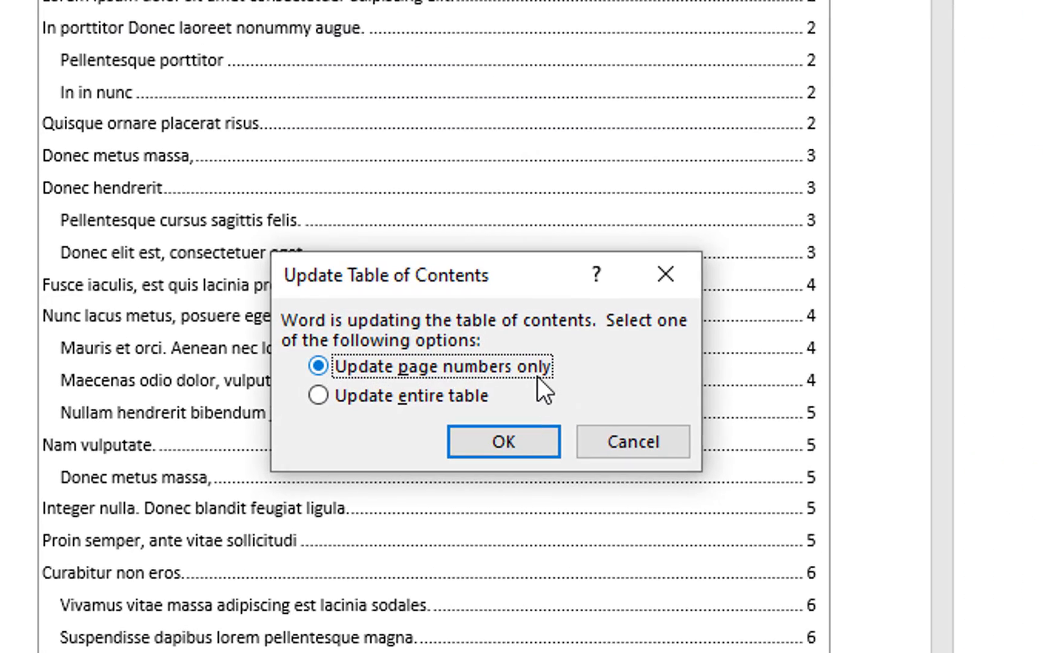
left_click(323, 396)
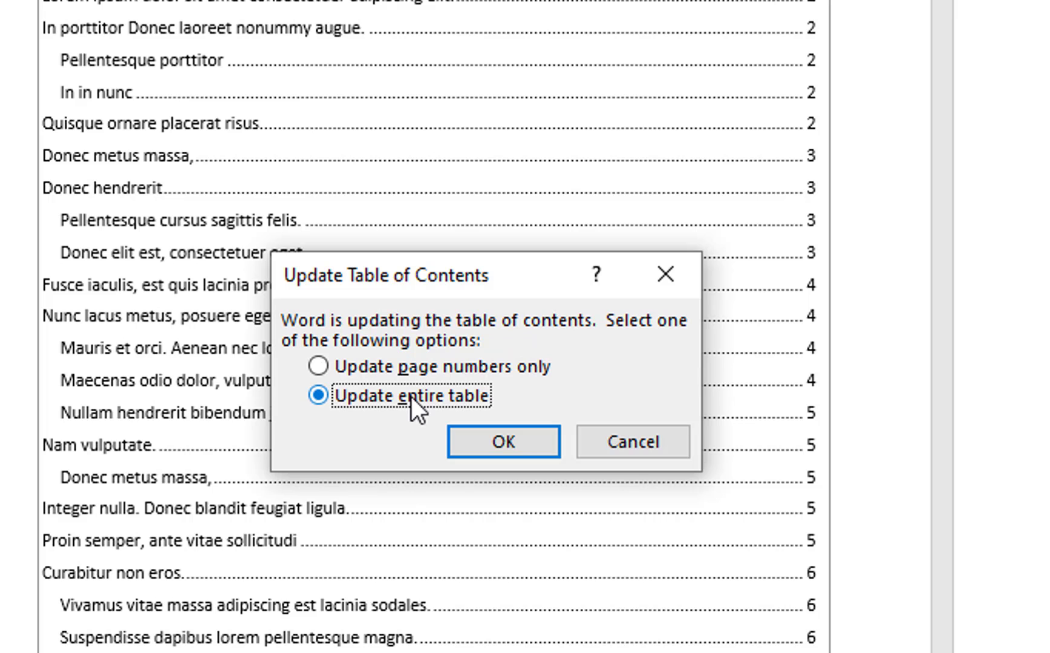
left_click(402, 366)
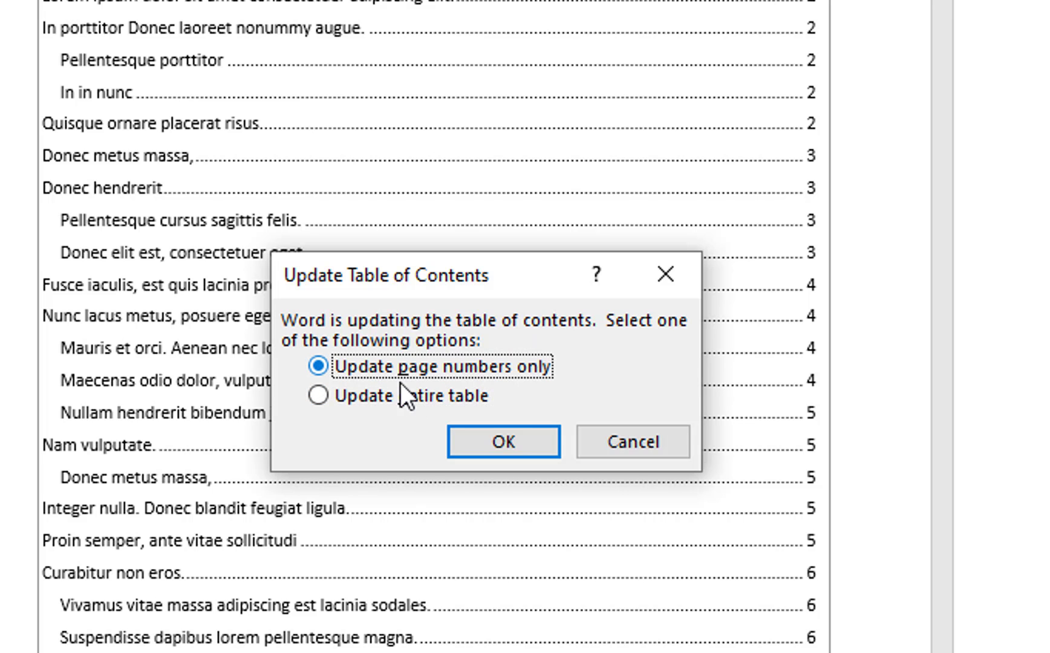
left_click(401, 399)
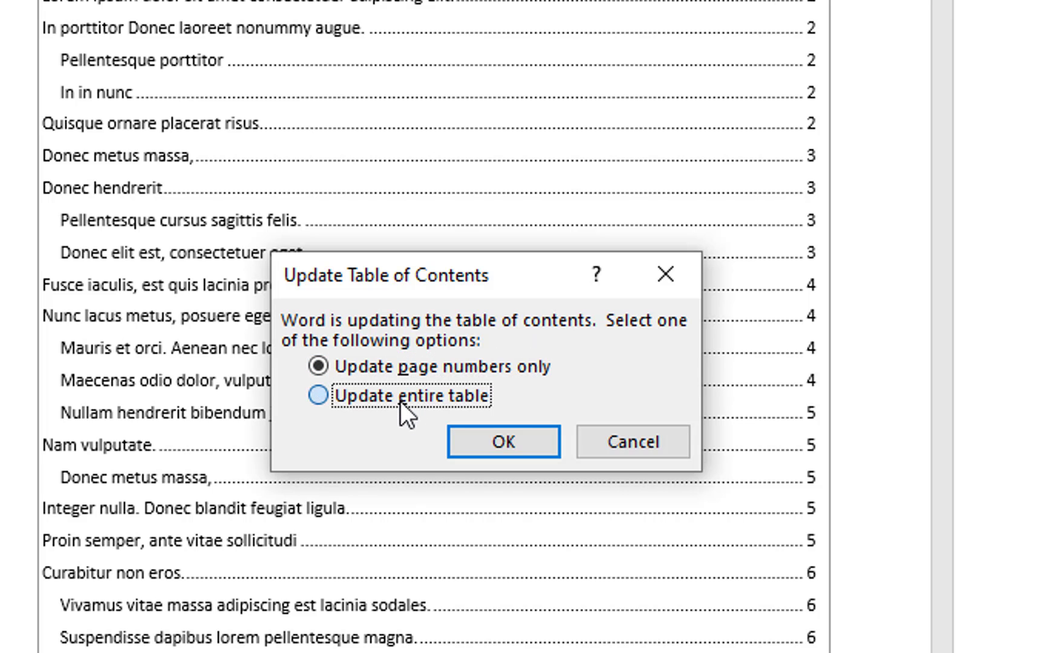
left_click(639, 433)
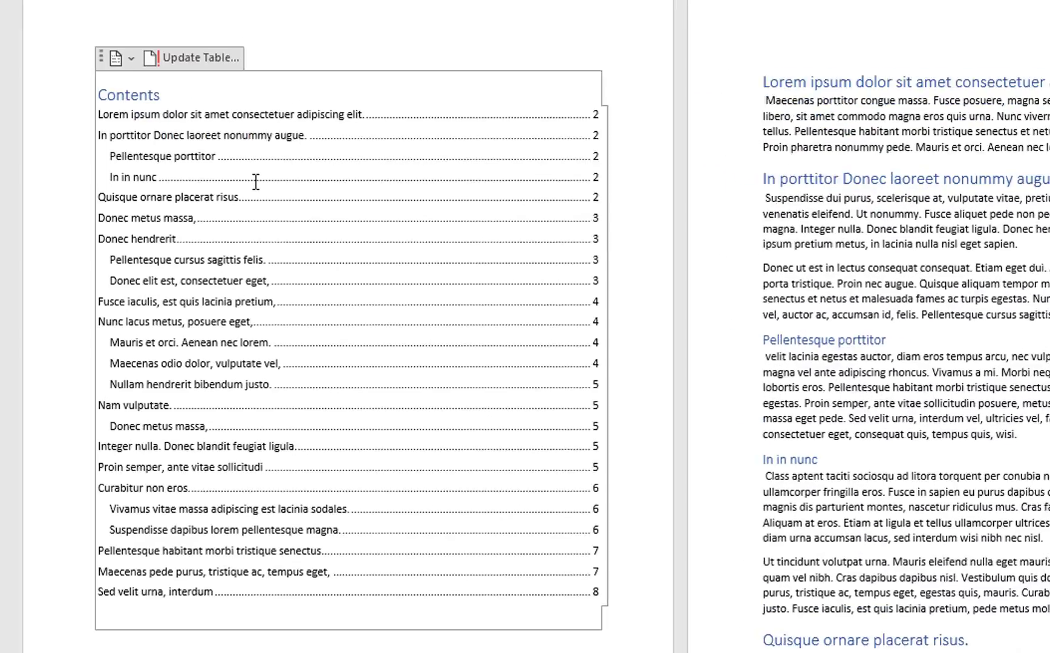
- Update the table of contents field using the "Update entire table" option
right_click(256, 182)
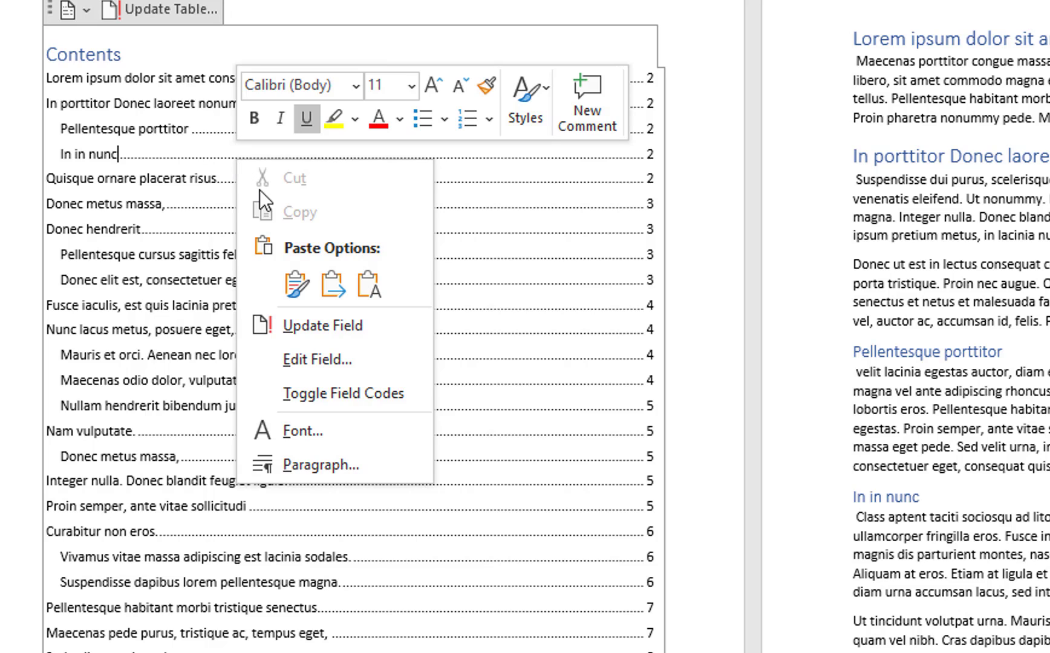
left_click(384, 326)
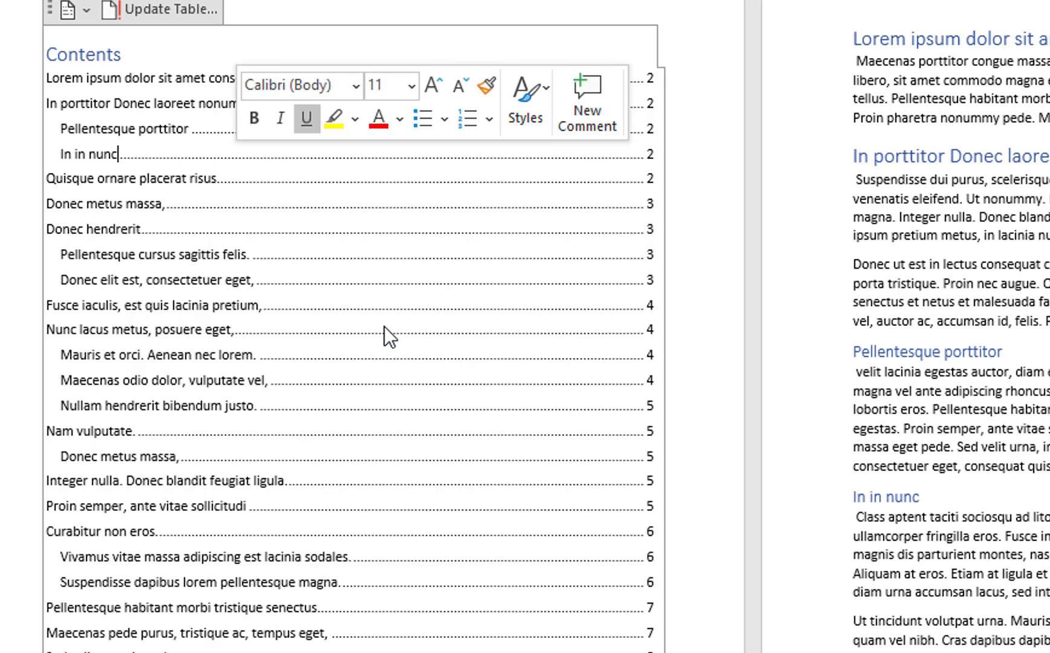
left_click_drag(332, 307, 855, 162)
left_click(342, 331)
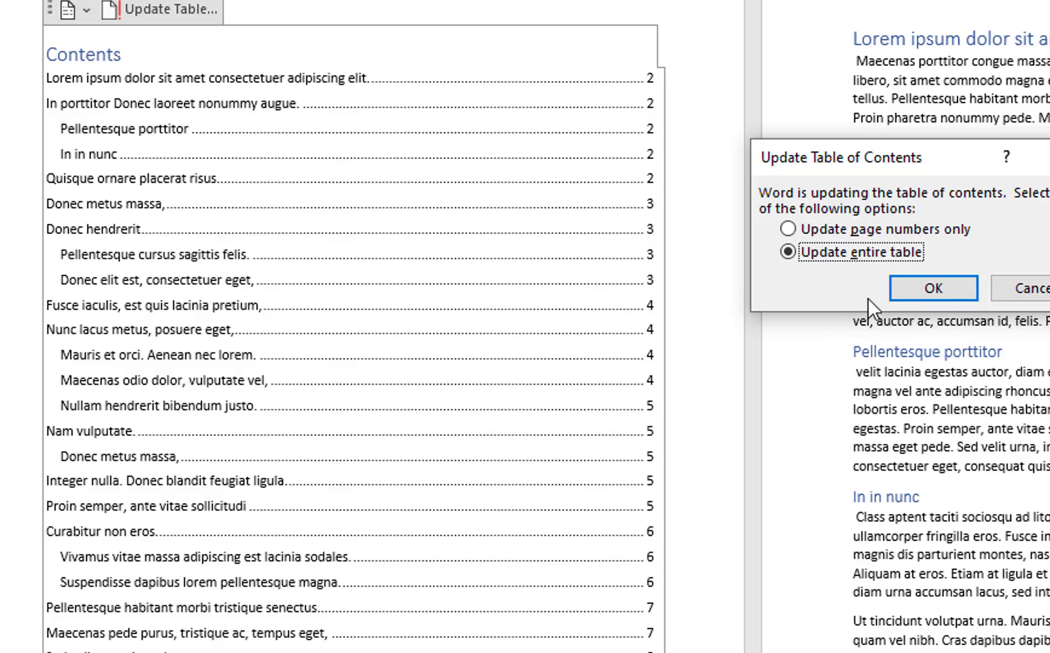
left_click(919, 291)
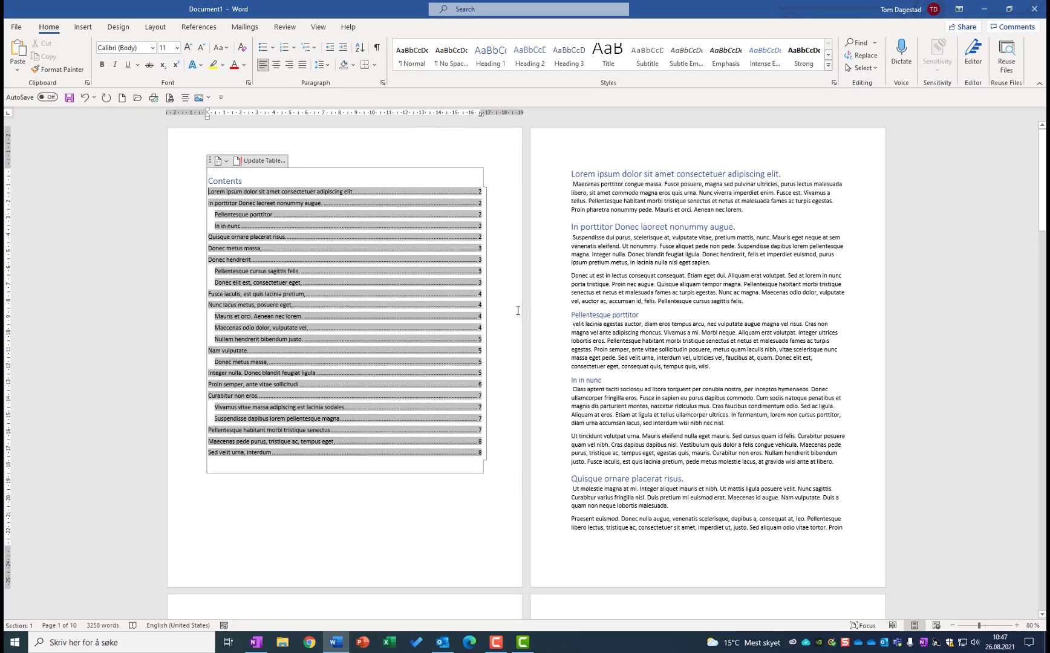
left_click(503, 308)
left_click(493, 312)
mouse_move(405, 175)
left_mouse_down()
mouse_move(422, 187)
mouse_move(458, 310)
left_mouse_up()
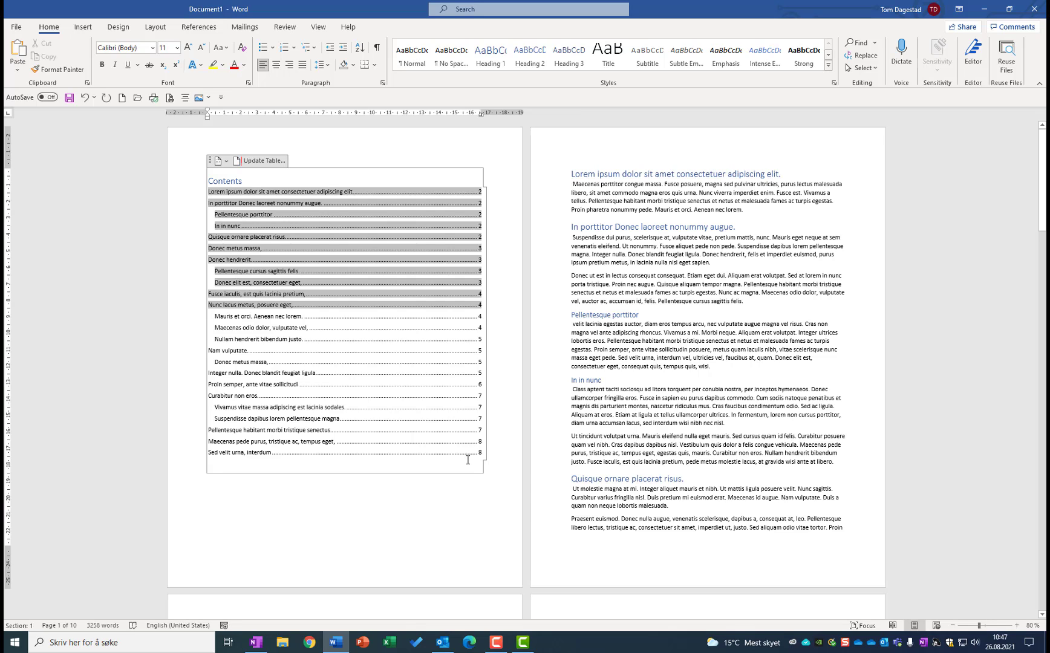
left_click(455, 497)
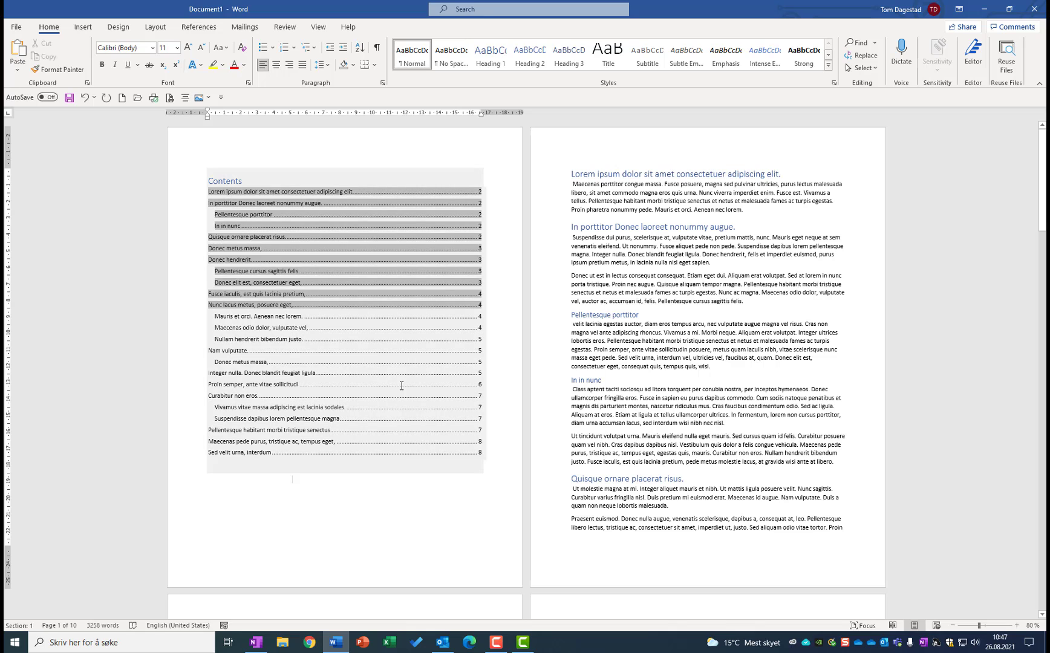
left_click(635, 255)
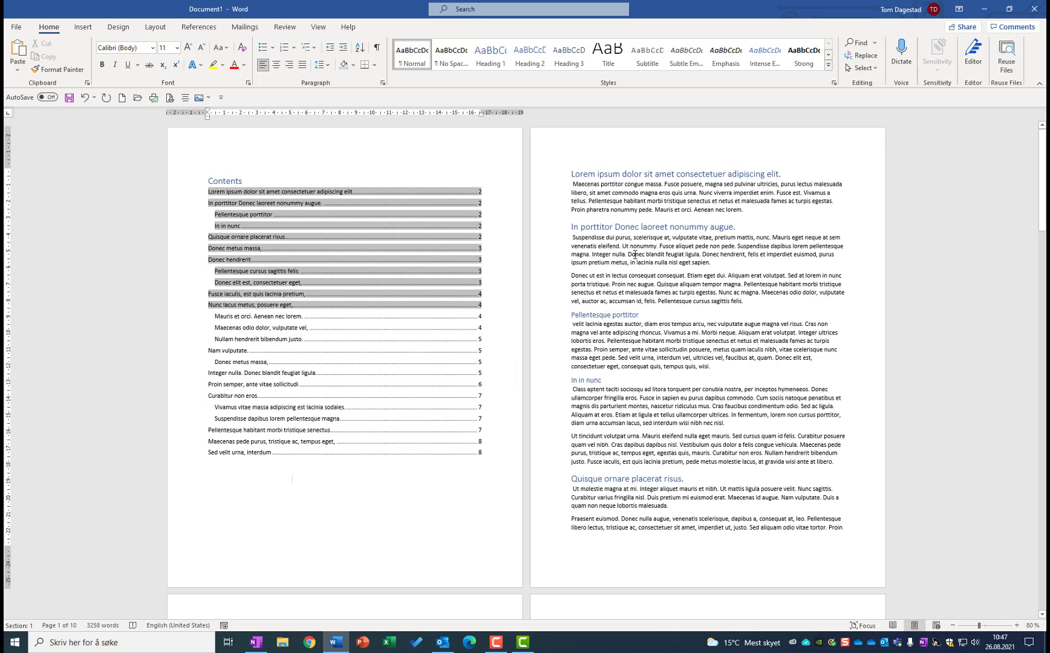
left_click(343, 345)
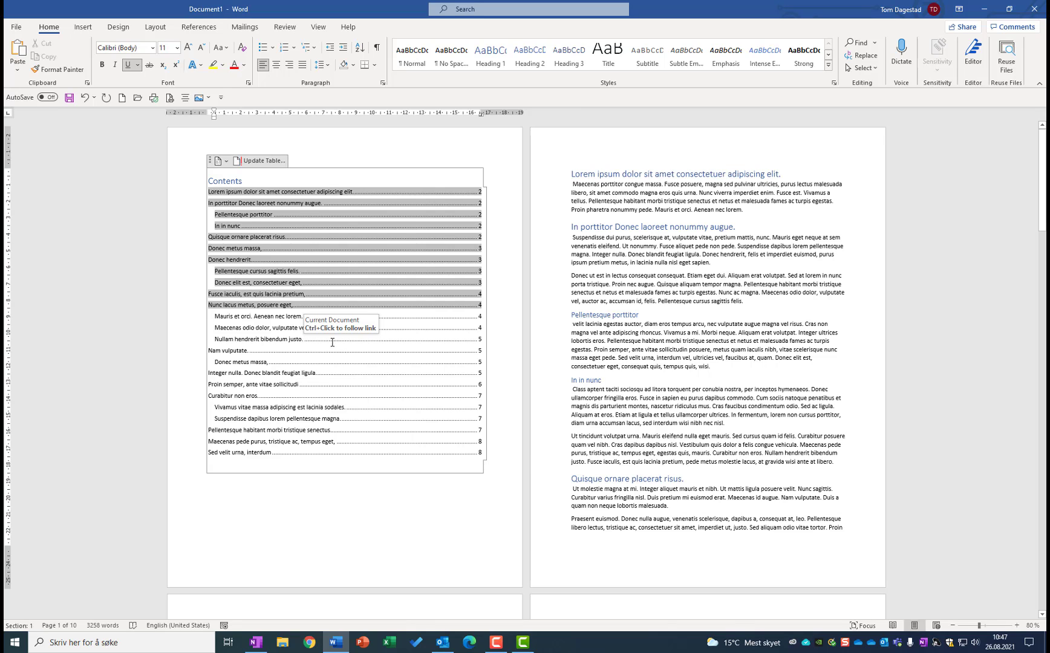
left_click(199, 27)
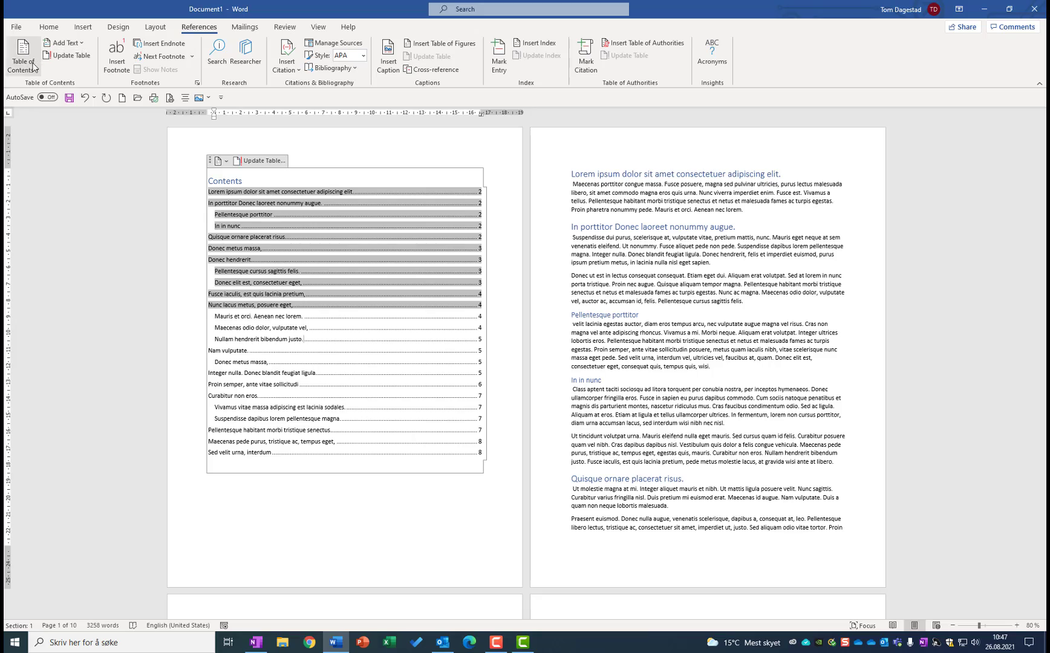
left_click(33, 67)
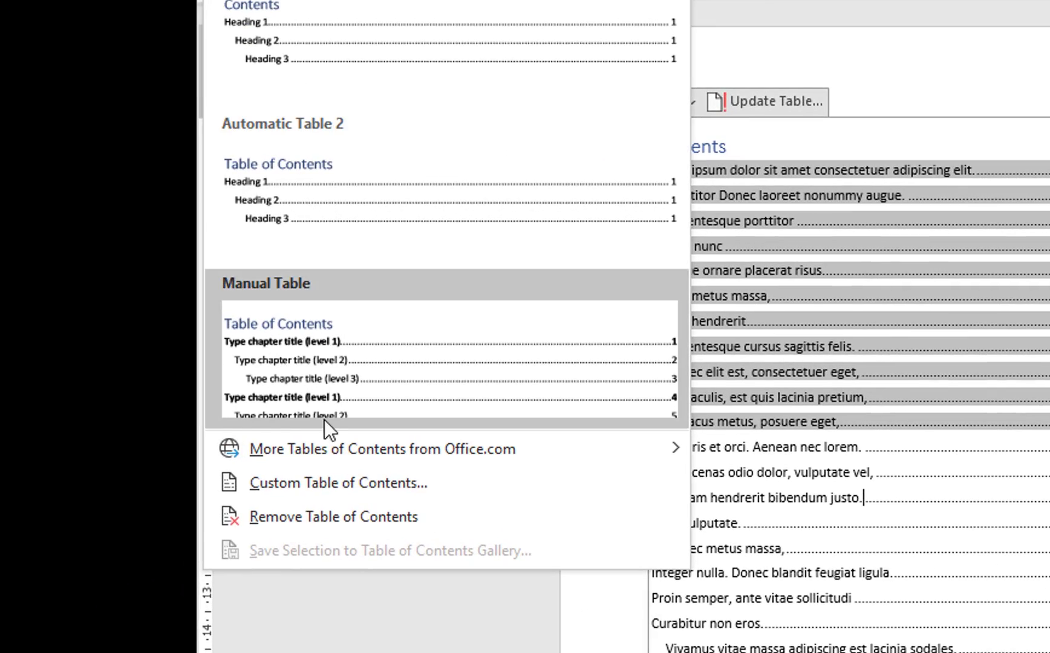
left_click(264, 511)
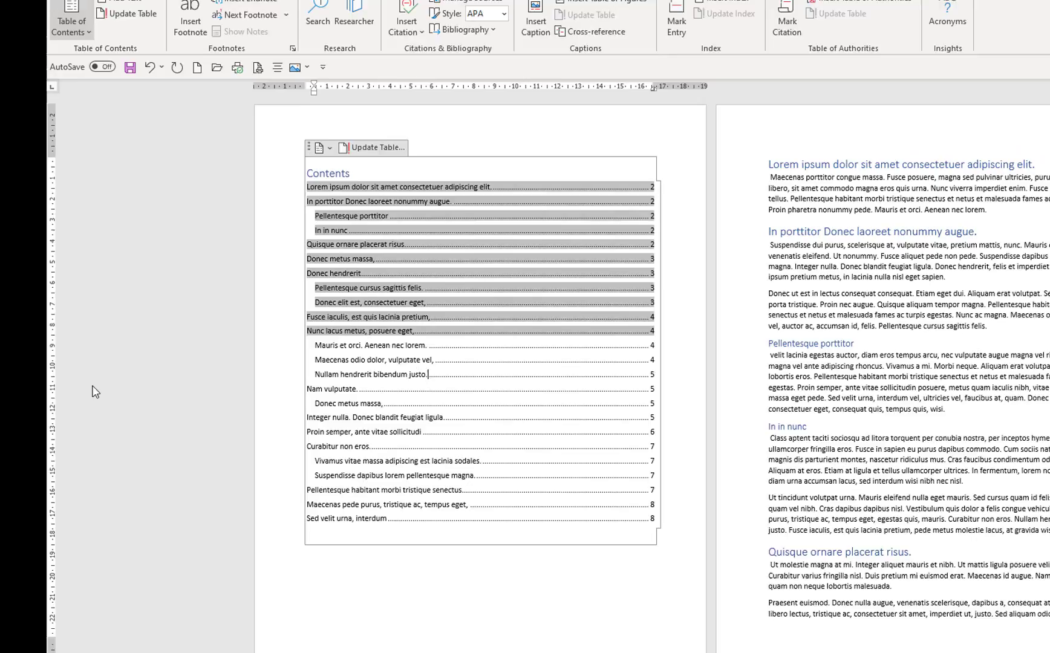